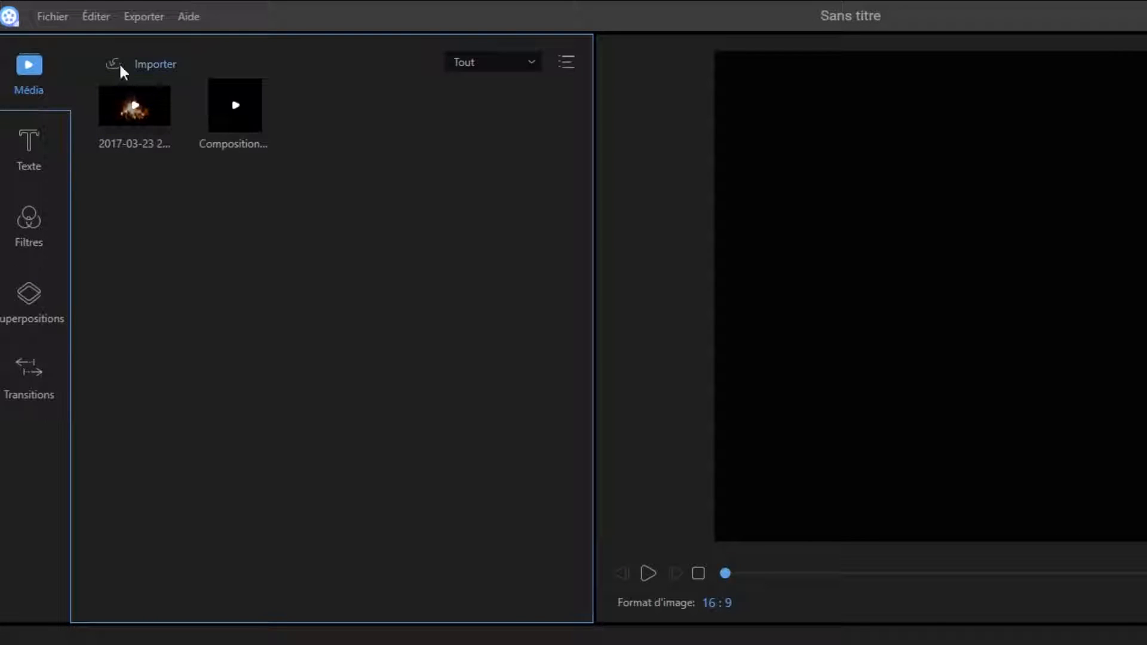
- Import Horns.mp4 and place it at the start of the video track, followed directly by the campfire clip
click(132, 63)
click(150, 93)
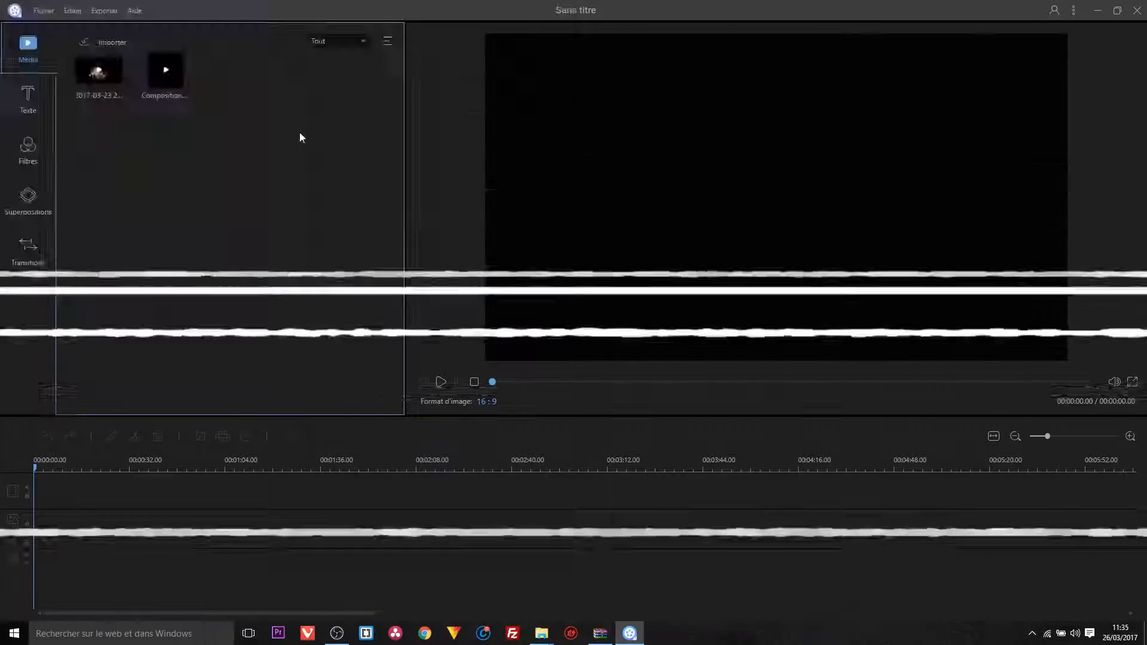
drag(113, 71, 50, 502)
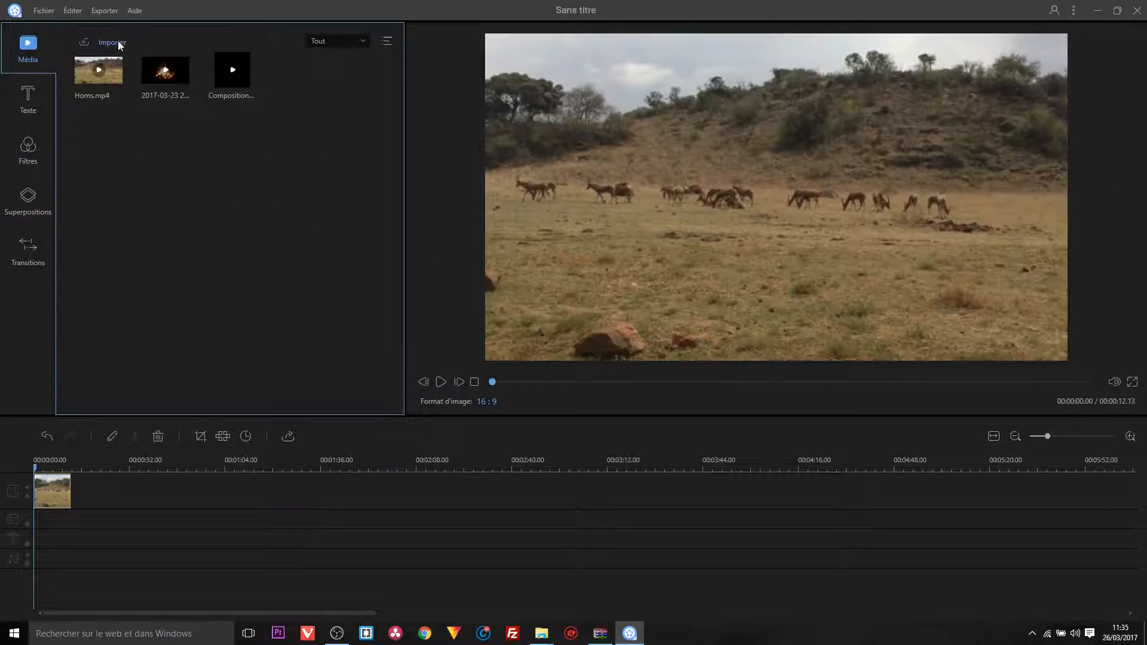
click(170, 72)
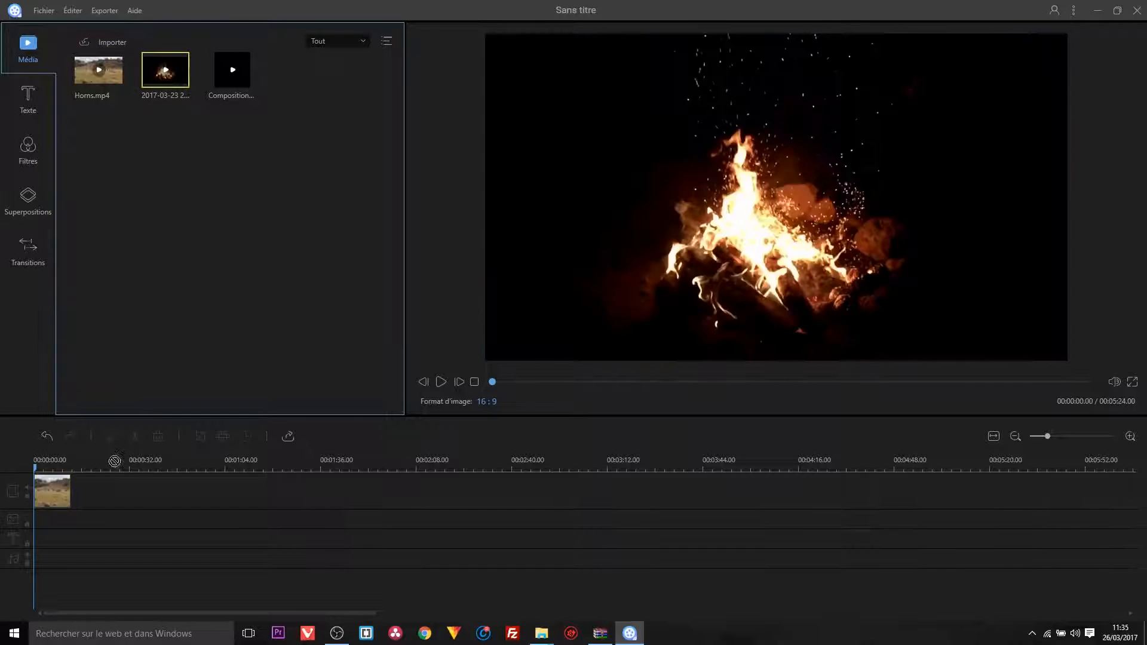
drag(170, 72, 84, 480)
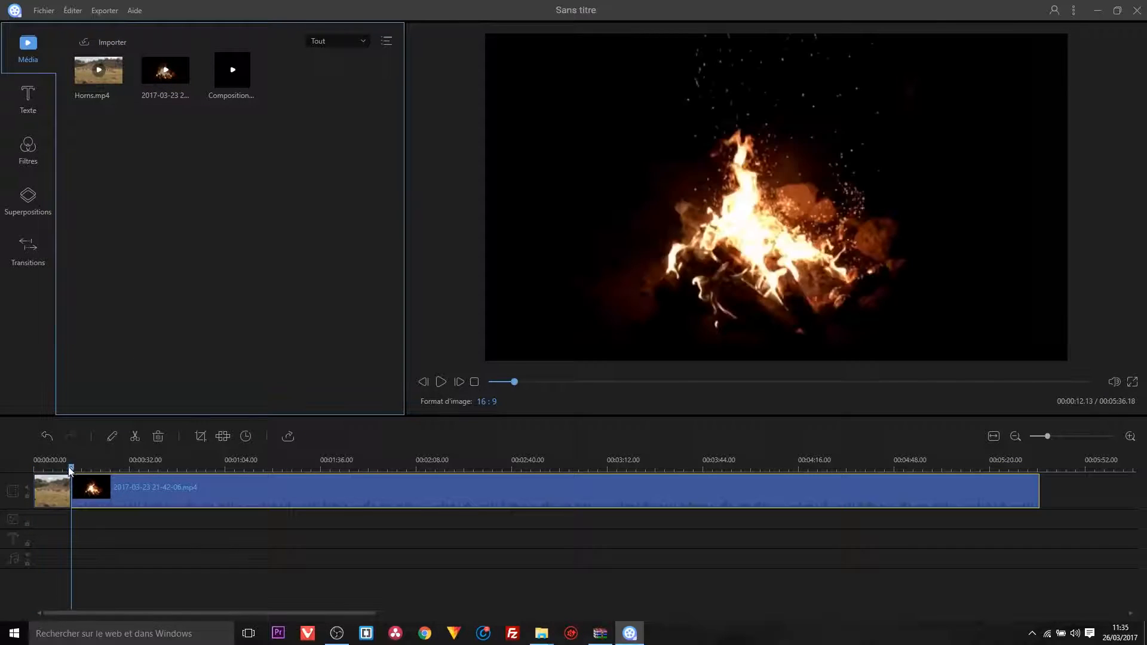
- Split the campfire clip on the timeline at 00:00:46.00 and again at 00:01:22.16
click(175, 487)
drag(176, 489, 189, 488)
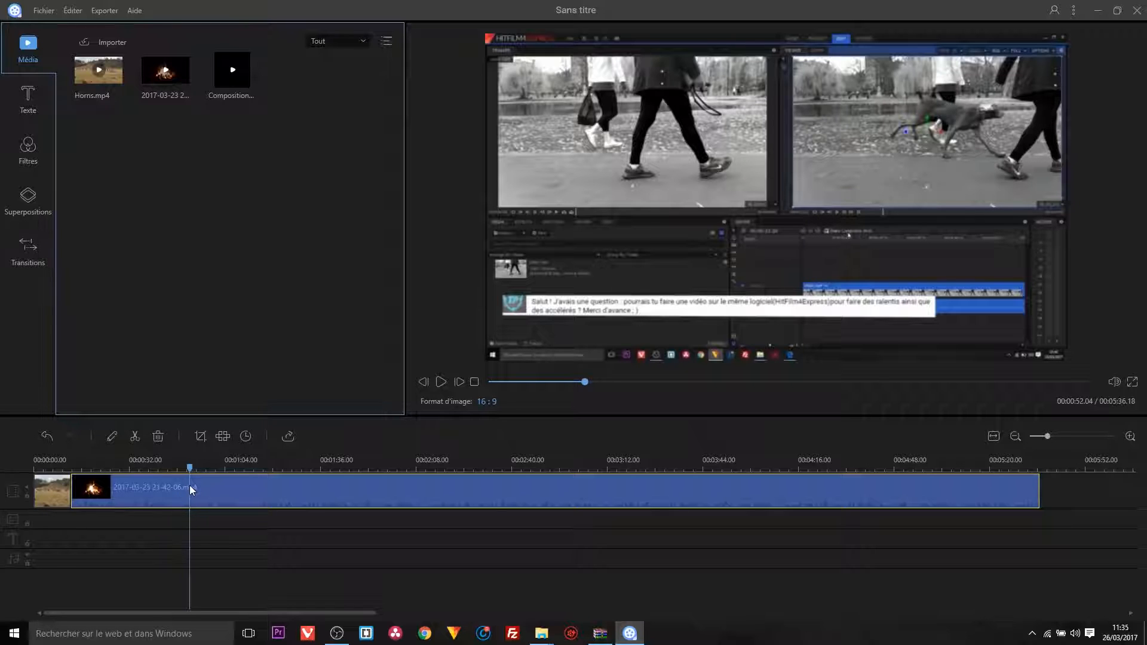
drag(189, 485, 171, 469)
click(135, 436)
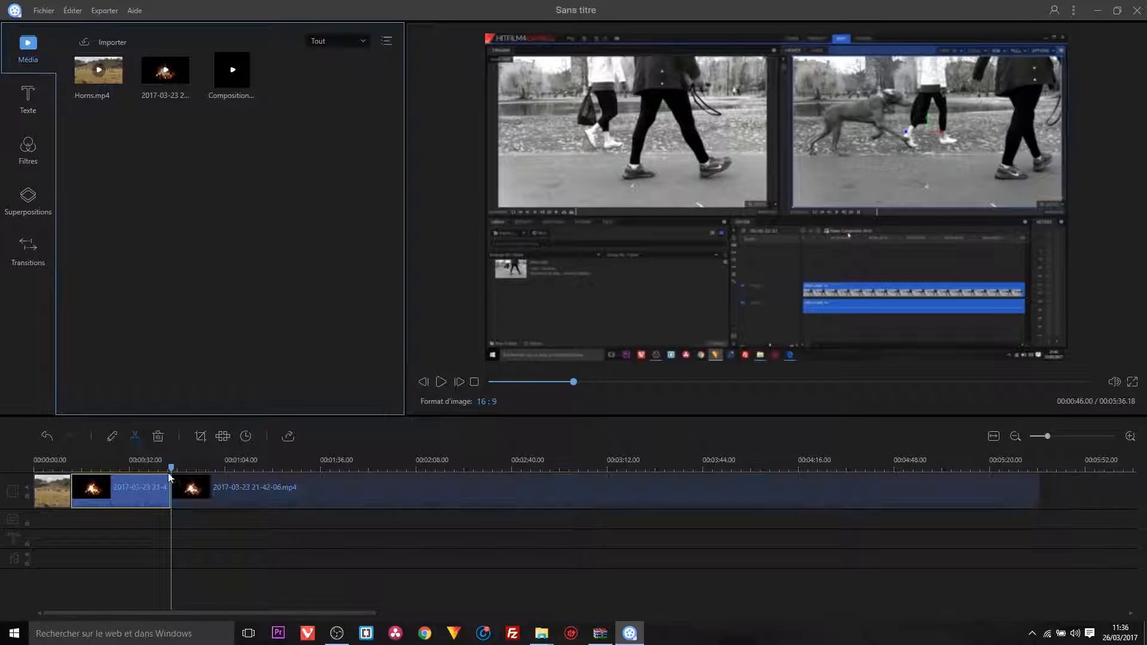
drag(171, 472, 281, 472)
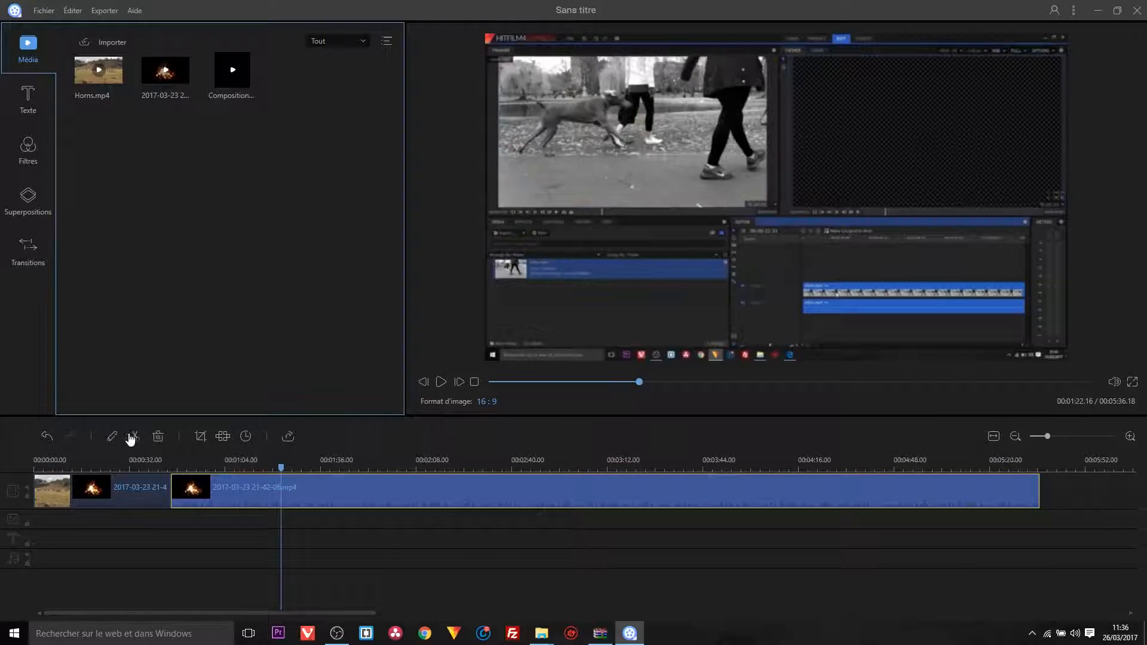
click(134, 437)
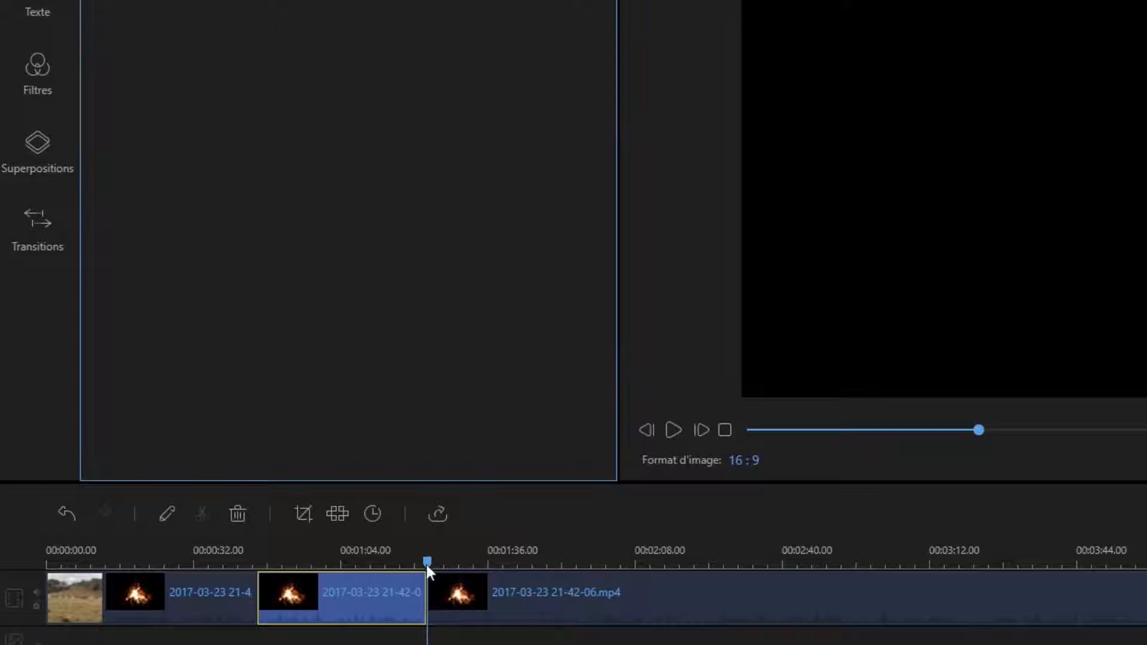
- Shorten the middle campfire segment to about 22 seconds and move it to the start of the video track
drag(371, 607, 1146, 612)
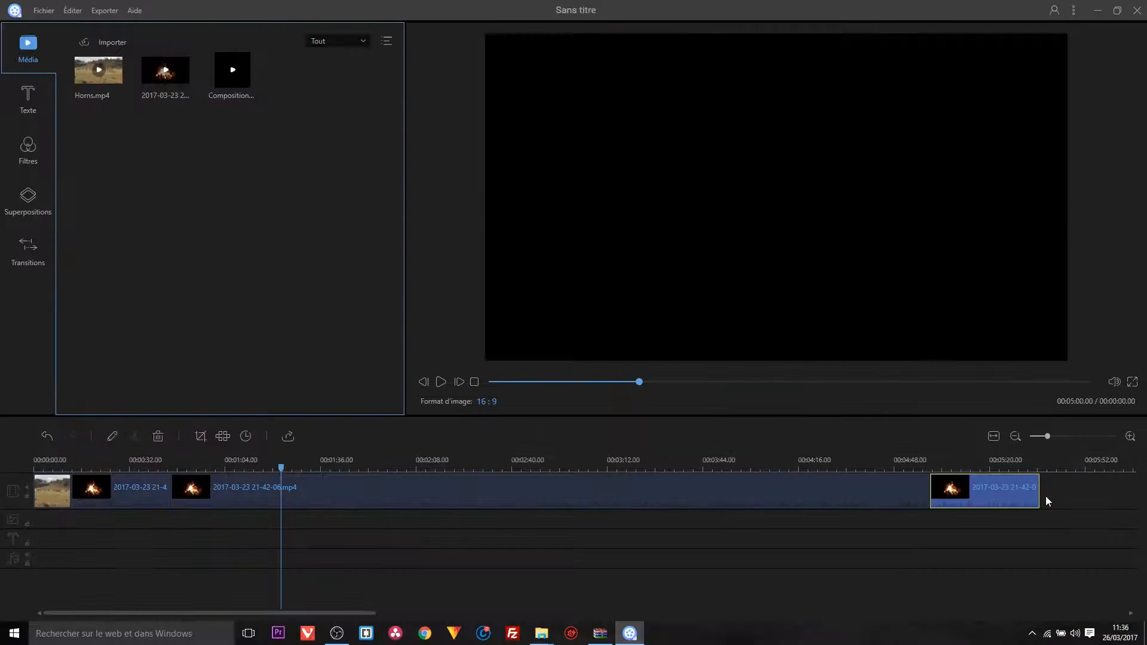
drag(1039, 500, 62, 493)
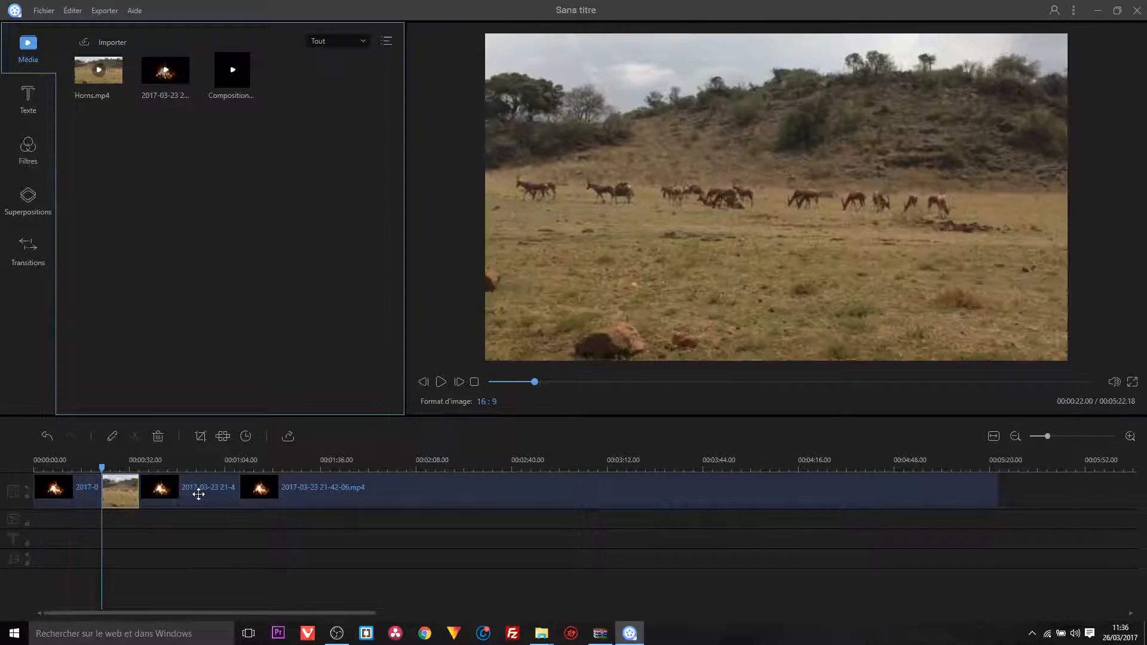
- Try contrast 23, saturation -75, brightness 25, hue -46 and a slower speed on the first clip, and discard the changes
double_click(86, 497)
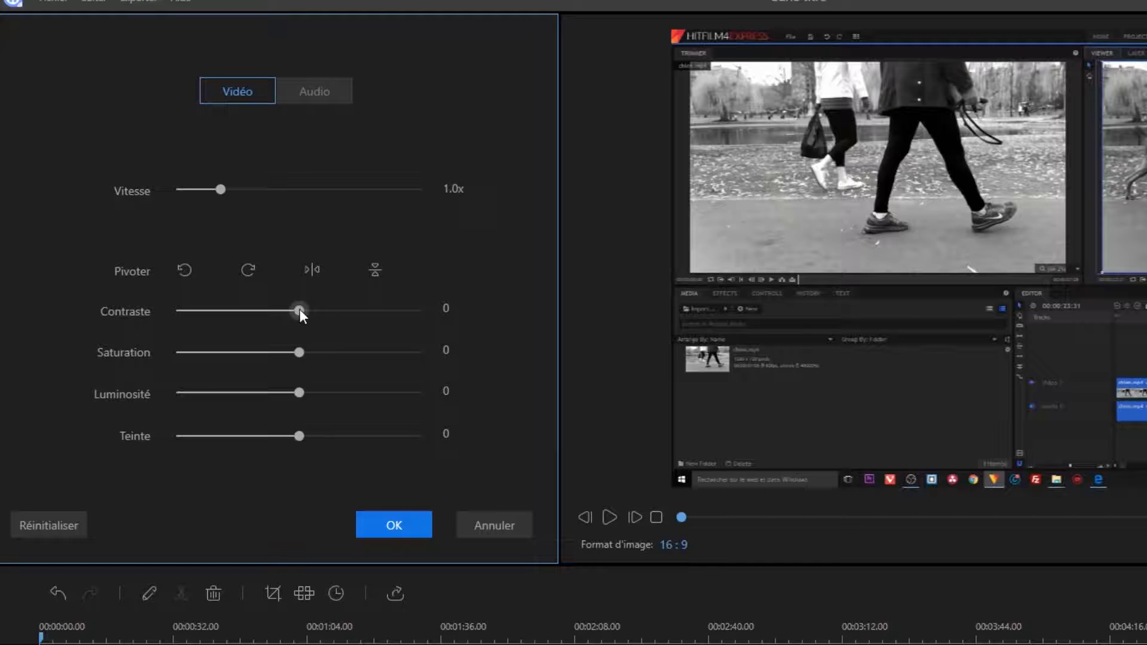
drag(220, 234, 239, 233)
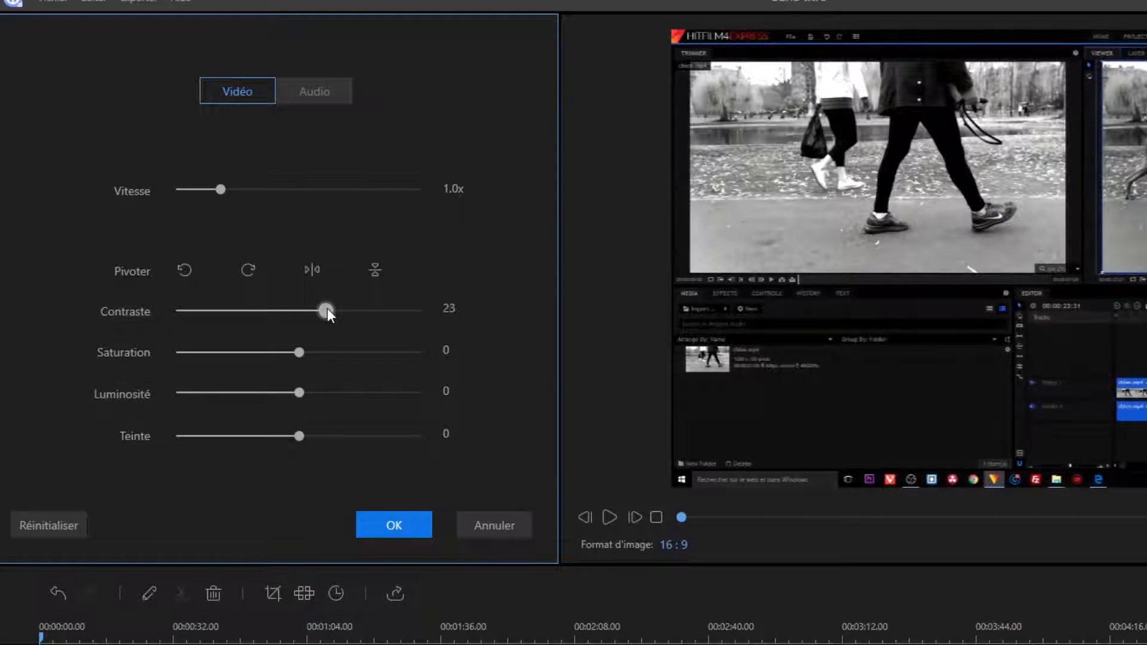
drag(297, 353, 332, 398)
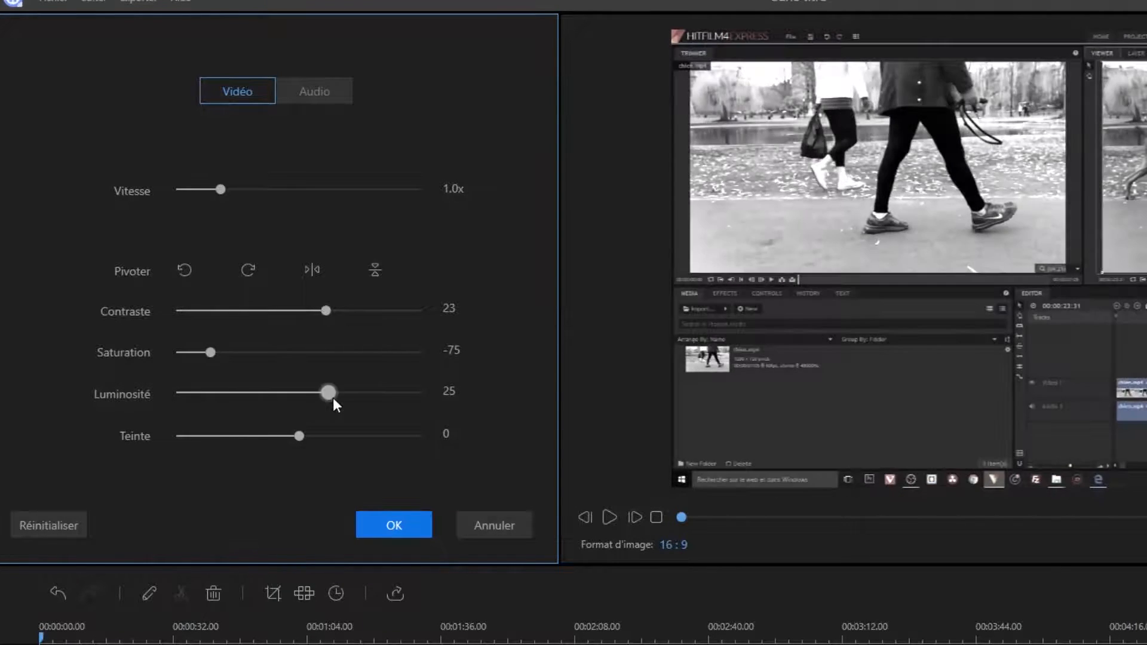
drag(301, 435, 246, 443)
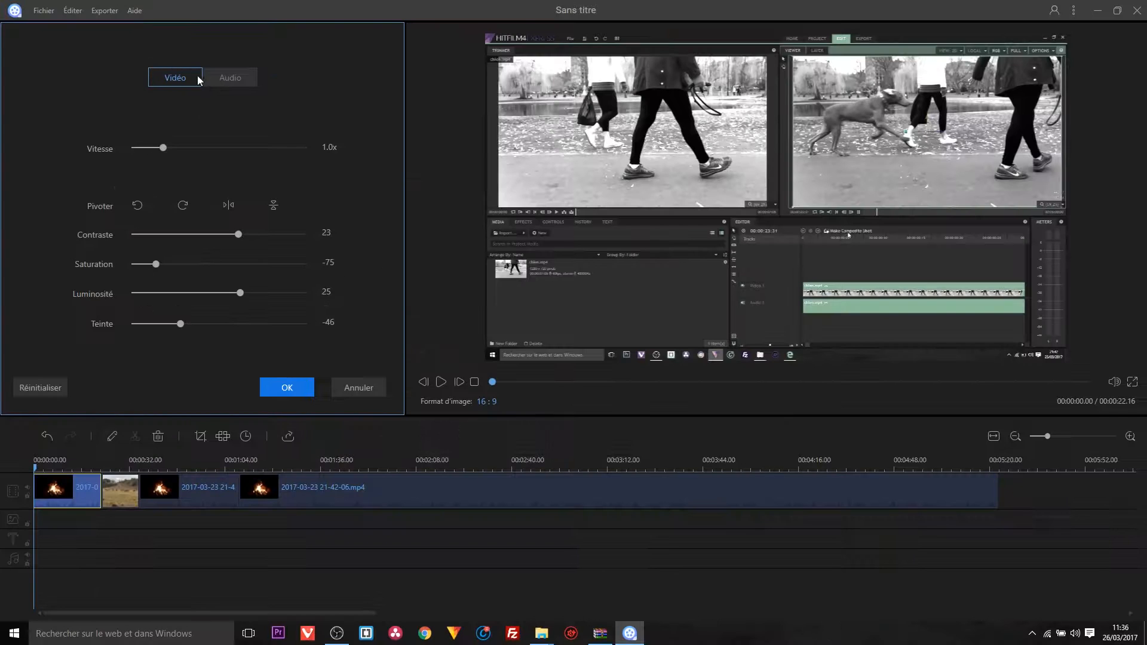
drag(162, 147, 123, 153)
click(373, 388)
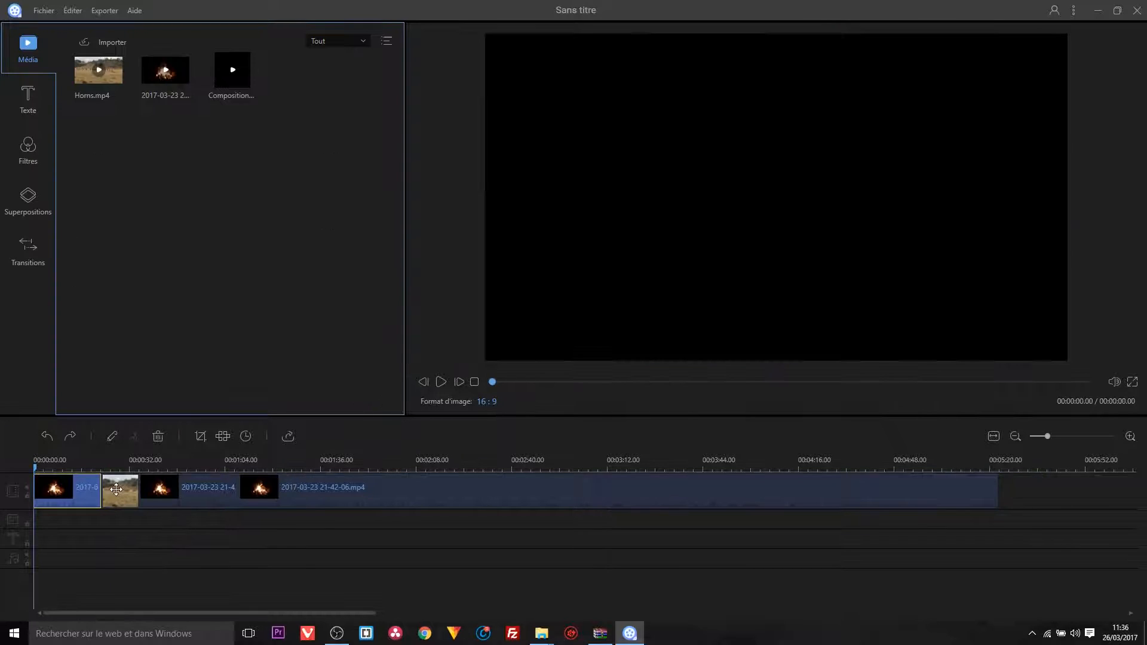
- Try a speed of 2.3x on the Horns.mp4 clip and discard the change
double_click(119, 489)
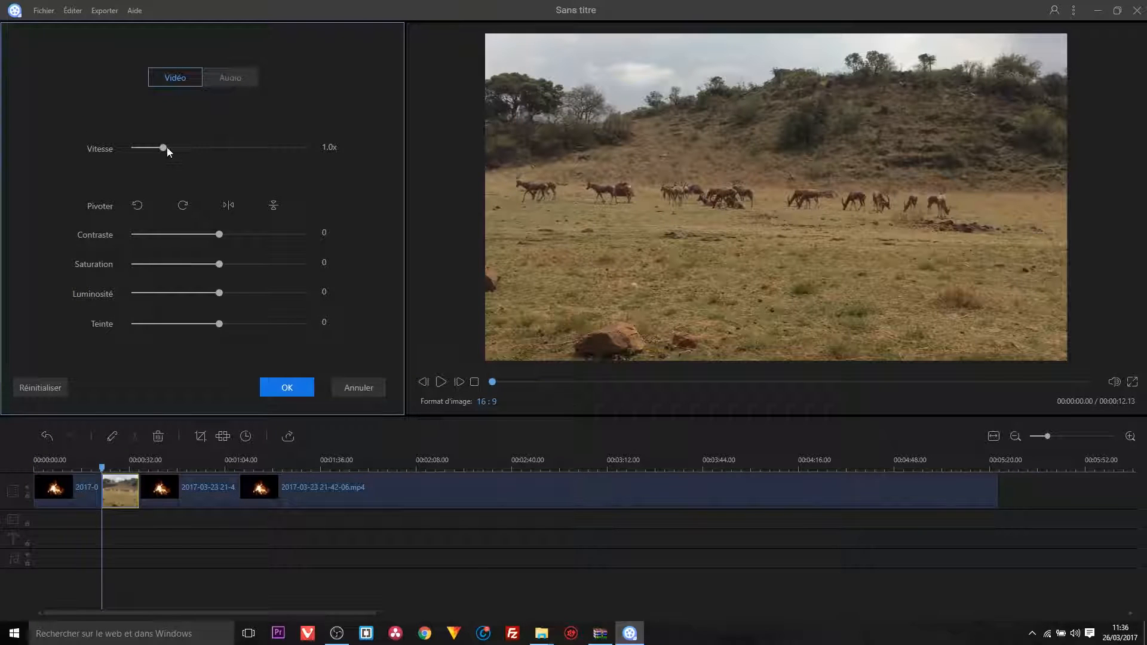
drag(167, 150, 209, 159)
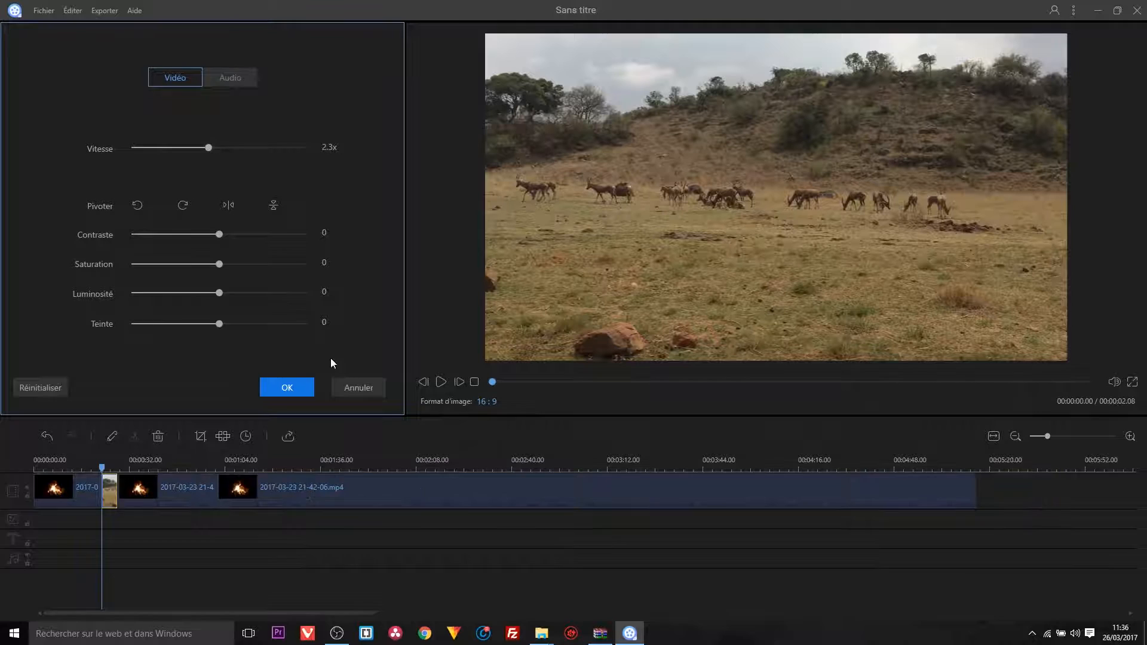
click(354, 388)
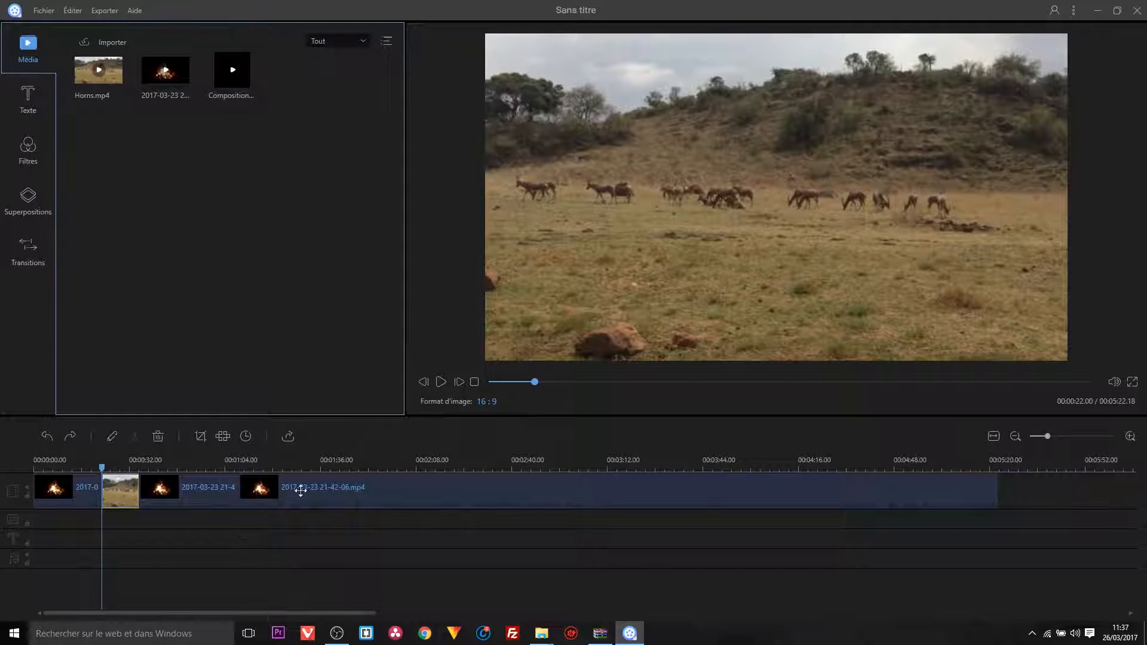
- Add a mosaic area to the Horns.mp4 clip over the leftmost animals, keeping the percentage at 20
click(223, 436)
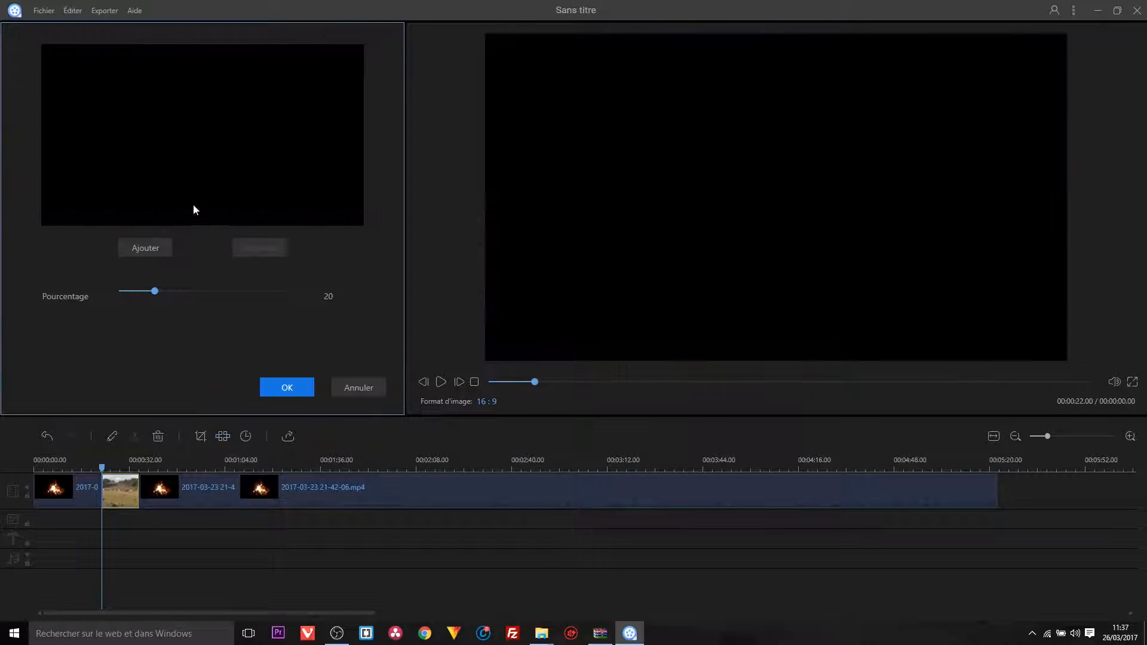
click(146, 248)
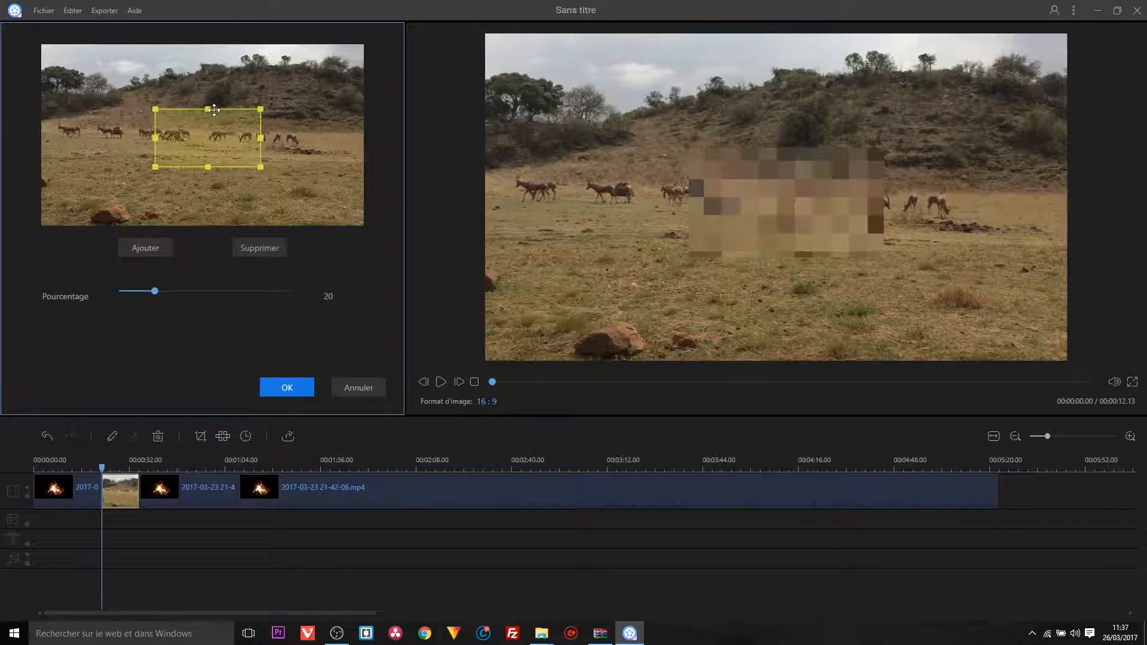
drag(212, 120, 113, 119)
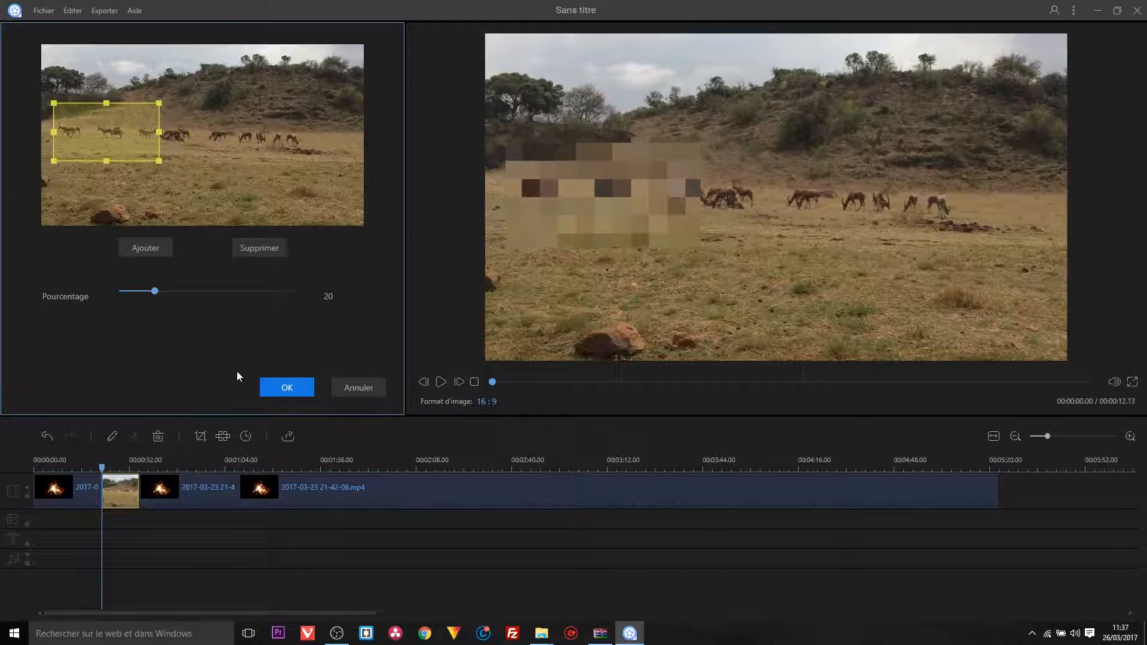
click(288, 388)
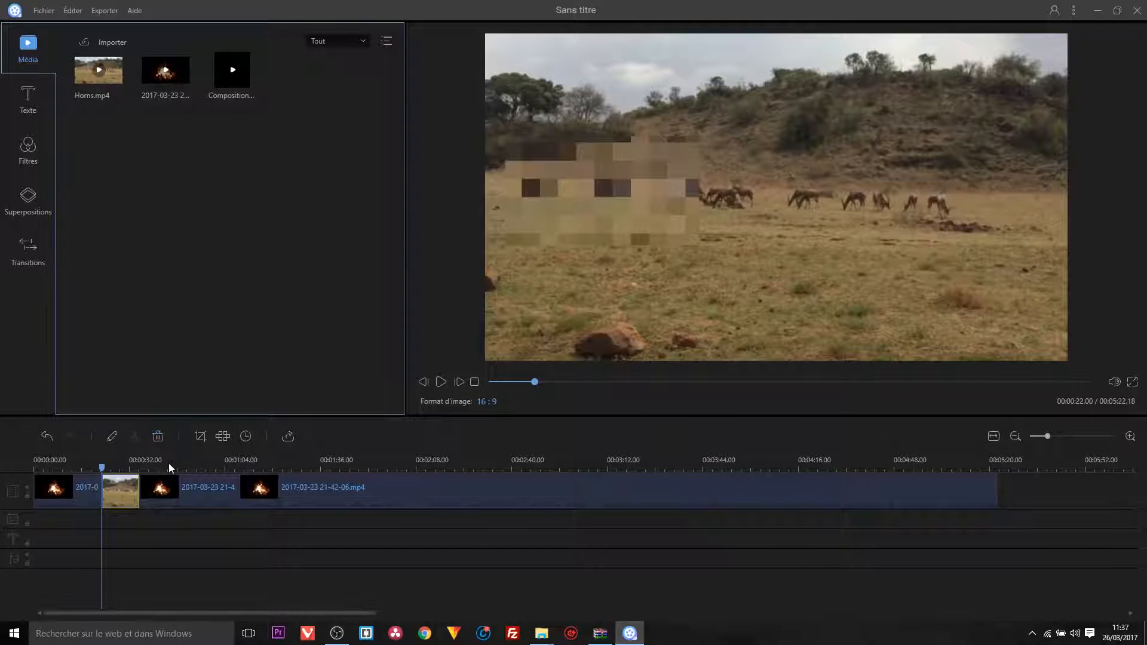
- Set a shorter duration for the Horns.mp4 clip on the timeline
scroll(154, 465, up, 2)
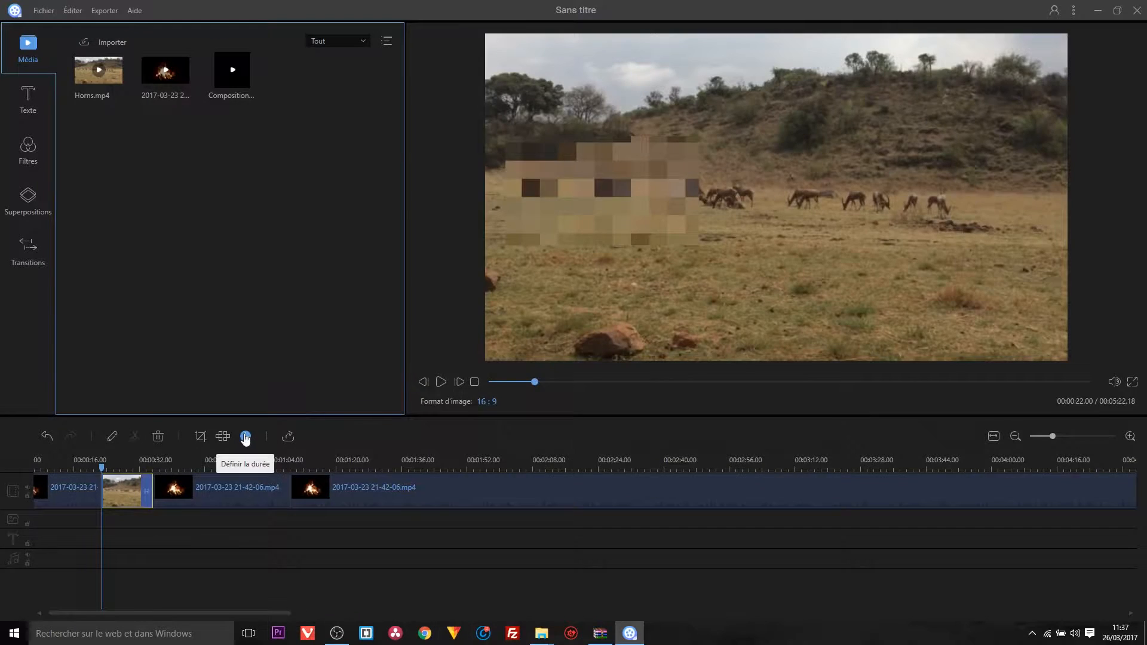
click(245, 436)
click(660, 379)
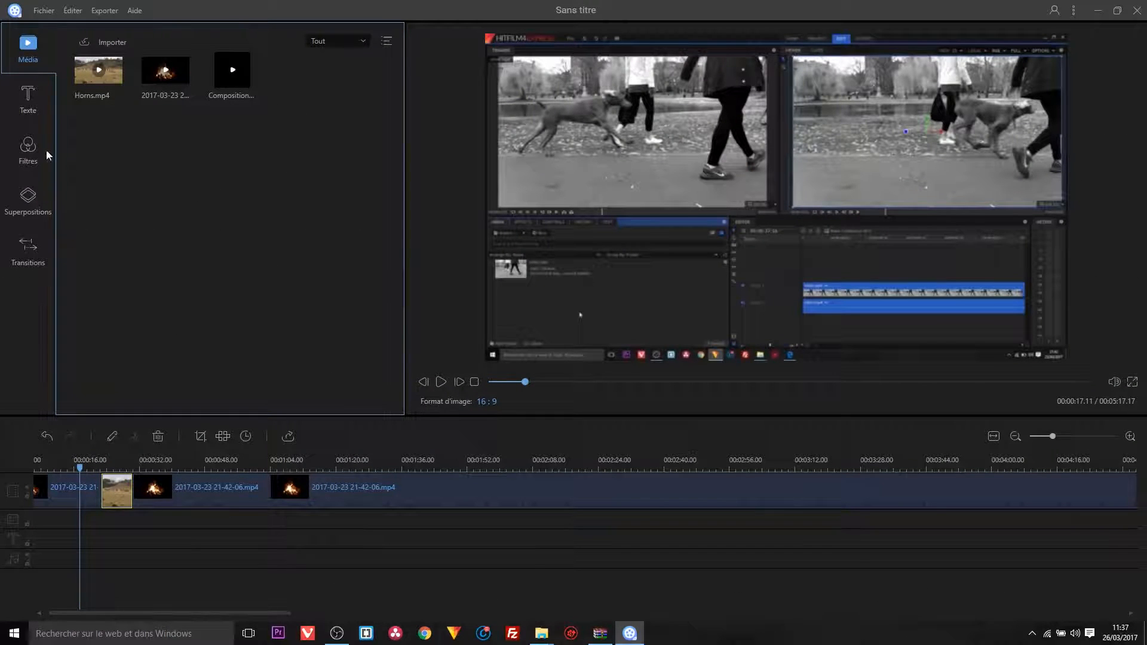
- Add the SecretGarden3 text template to the start of the text track
click(25, 105)
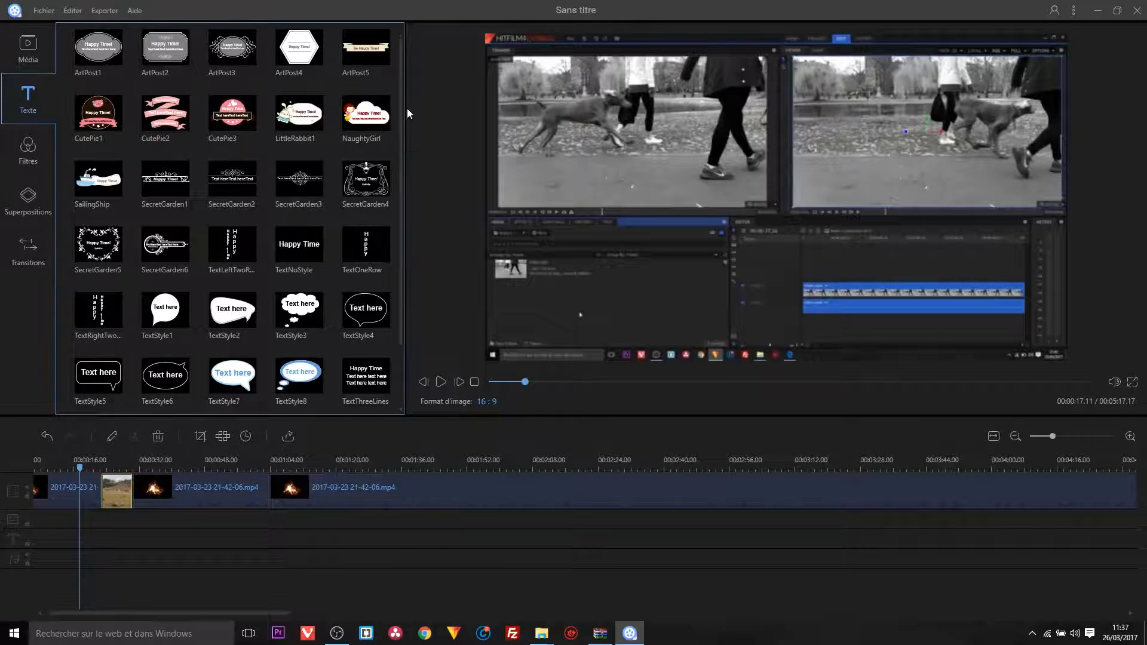
scroll(405, 98, down, 3)
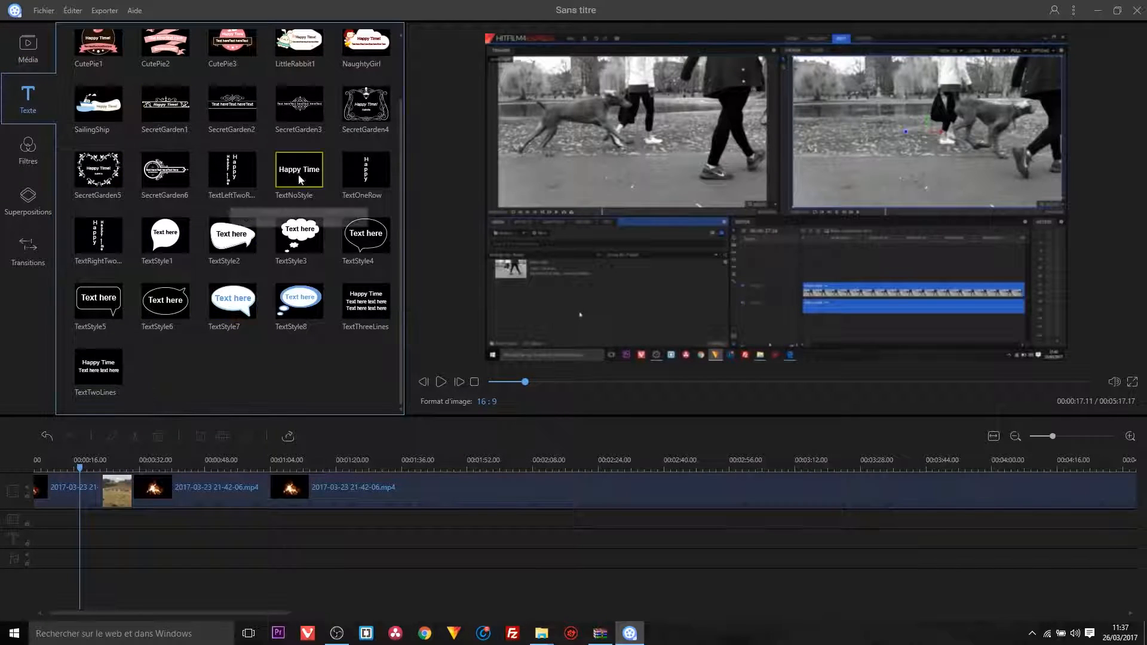
click(299, 104)
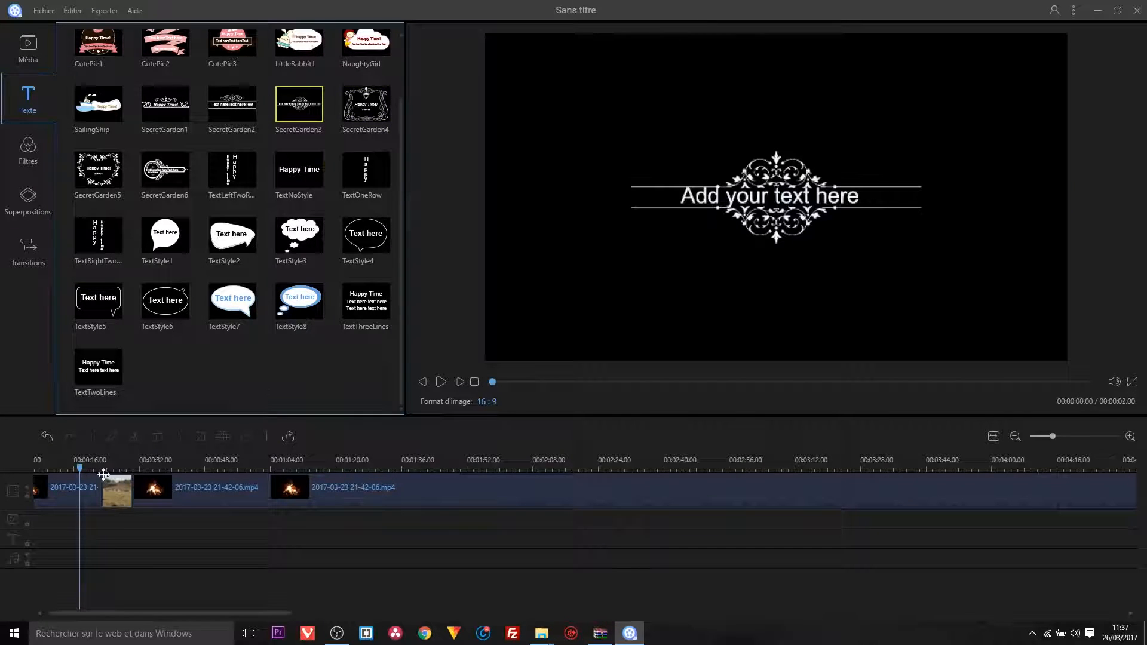
drag(322, 95, 39, 540)
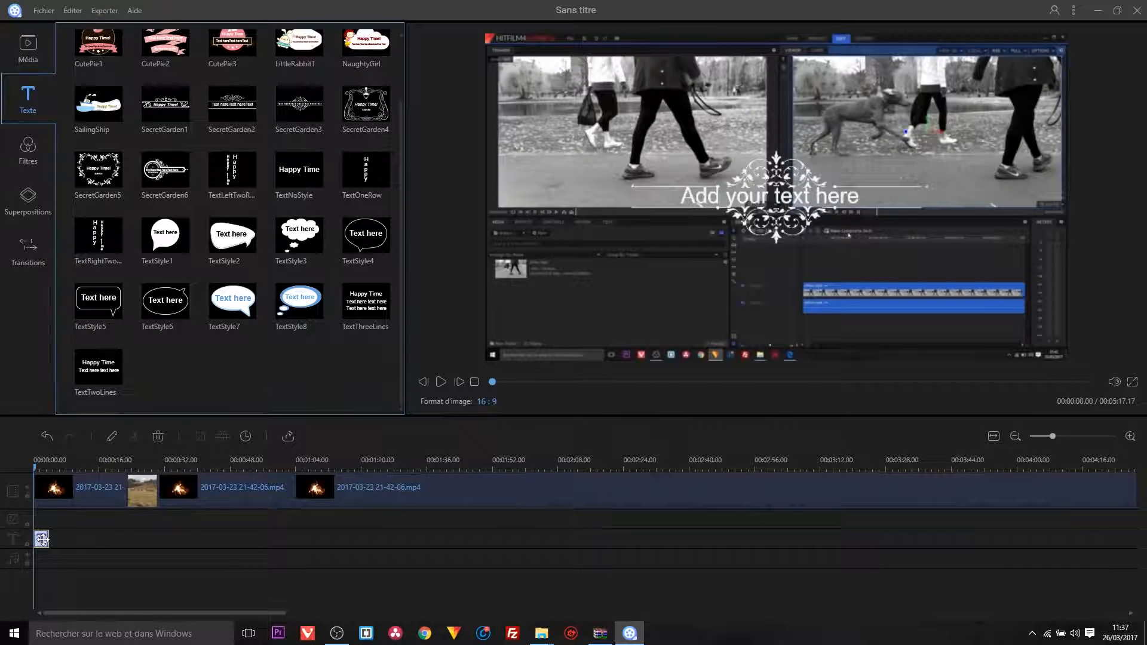
- Replace the placeholder text of the SecretGarden3 title with "Bonjour"
double_click(43, 540)
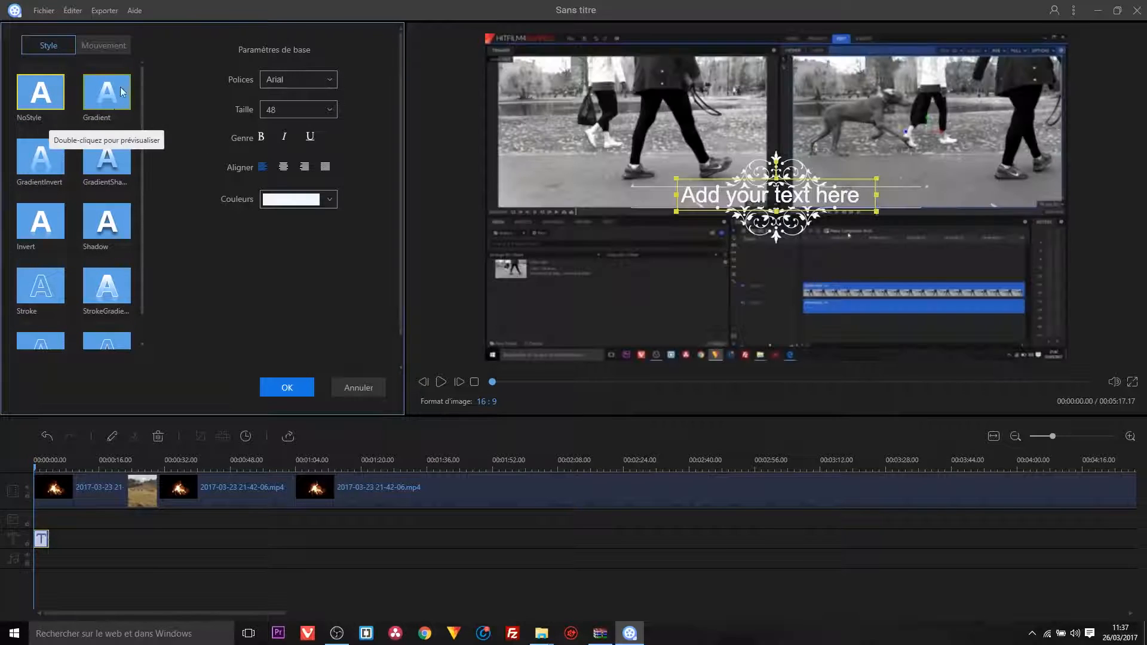
drag(142, 86, 146, 102)
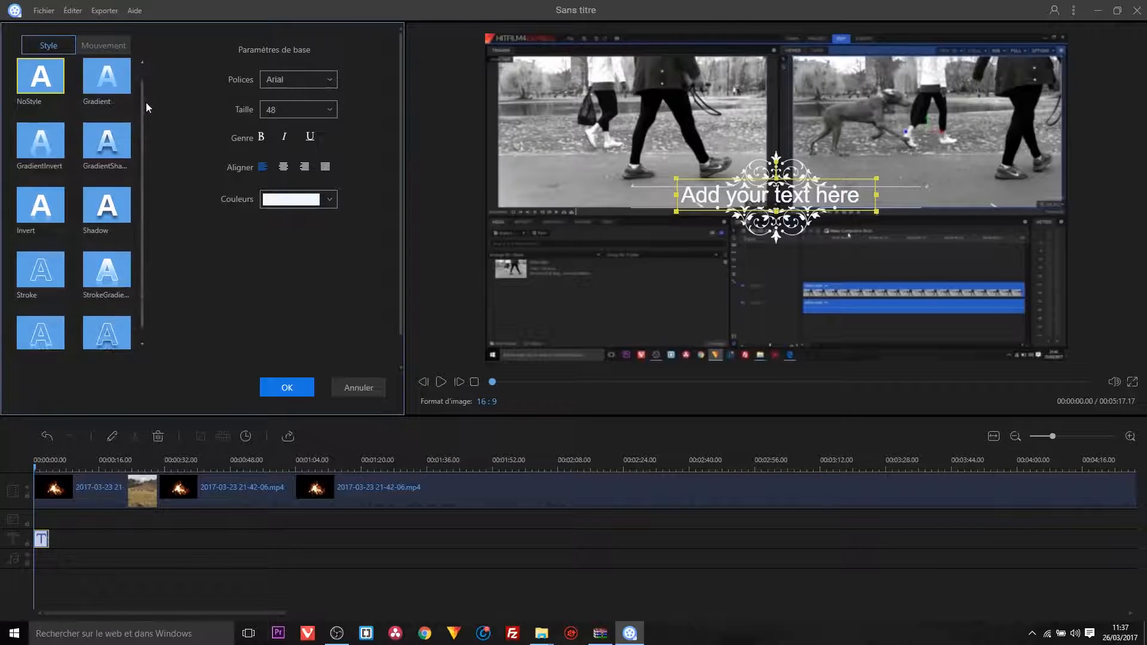
click(103, 45)
click(45, 53)
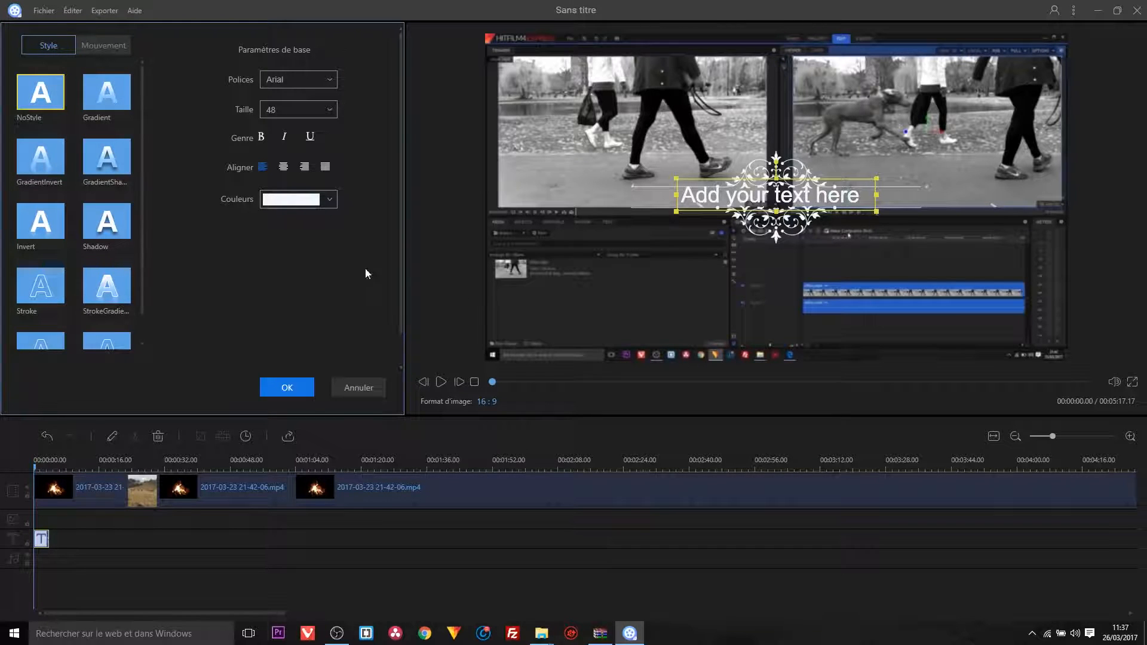
double_click(830, 200)
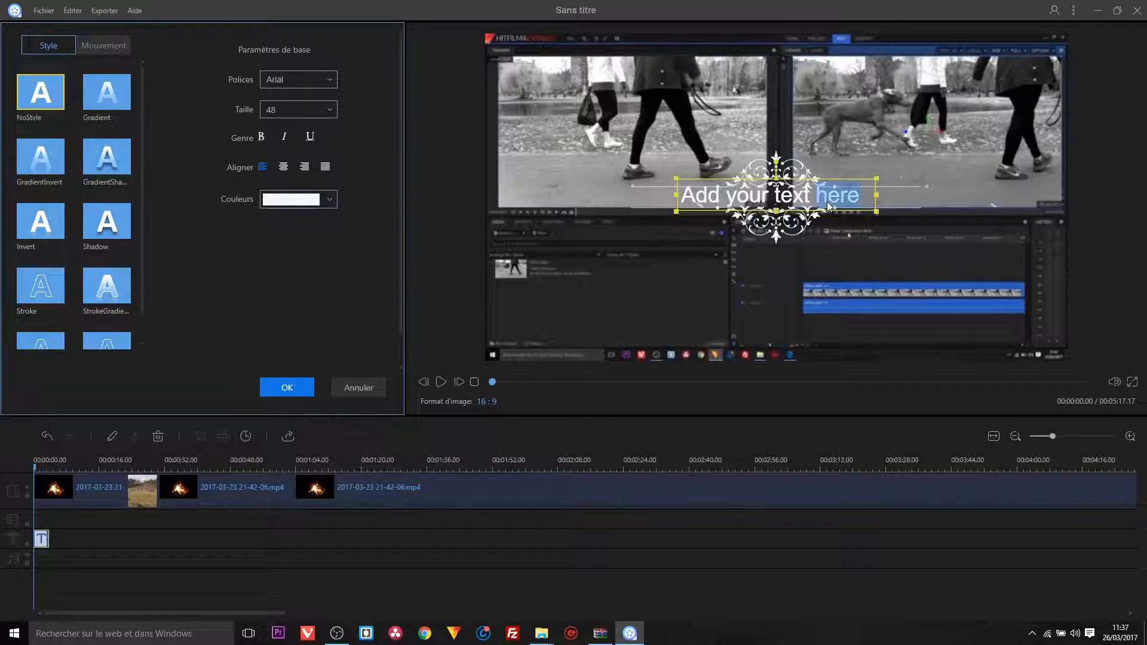
key(BackSpace)
key(BackSpace)
key(BackSpace)
key(BackSpace)
key(BackSpace)
key(BackSpace)
key(BackSpace)
key(BackSpace)
key(BackSpace)
key(BackSpace)
key(BackSpace)
key(BackSpace)
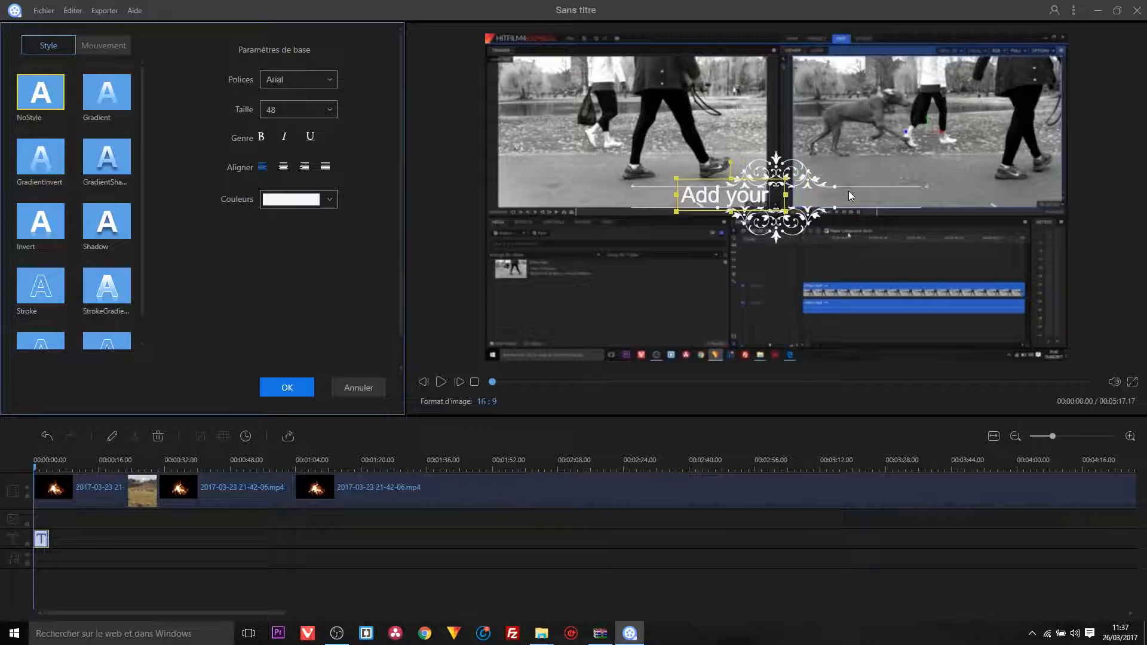
key(BackSpace)
text(B)
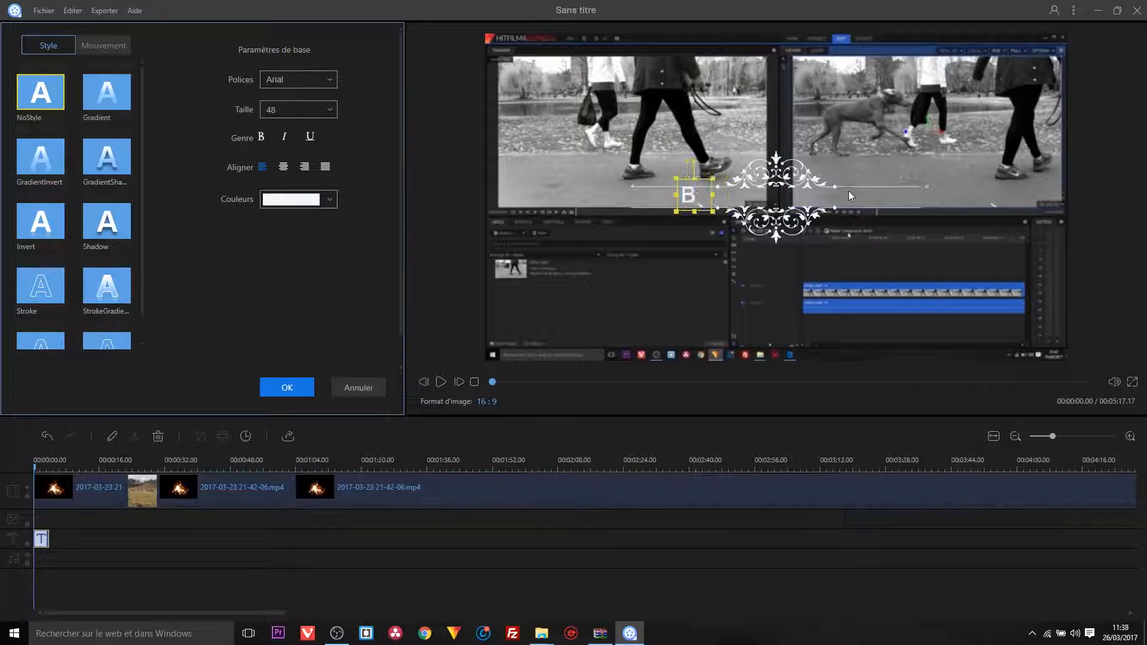
text(onjour)
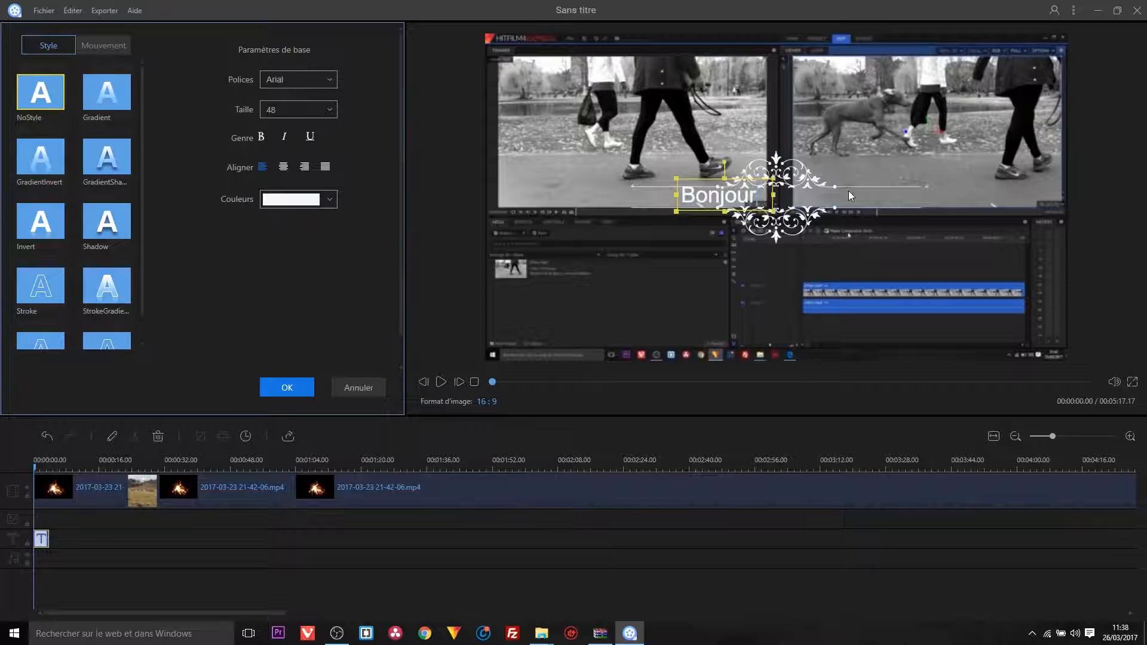
- Move the "Bonjour" text to the centre of the title's ornament and apply the title changes
drag(736, 206, 766, 198)
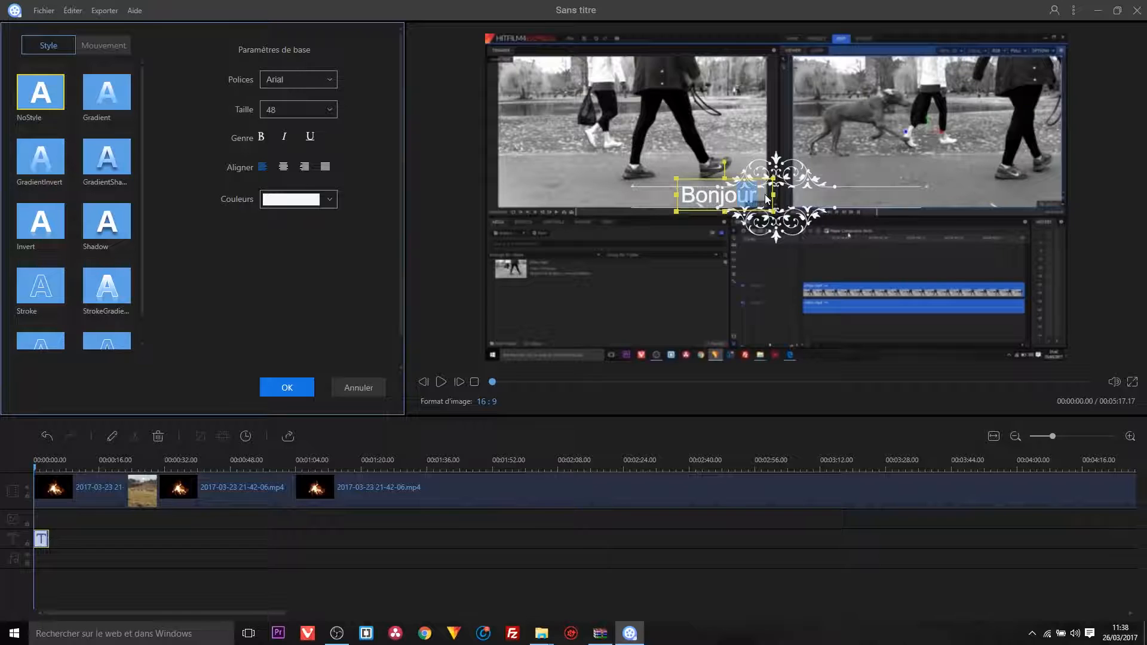
click(714, 195)
drag(681, 180, 734, 181)
click(732, 608)
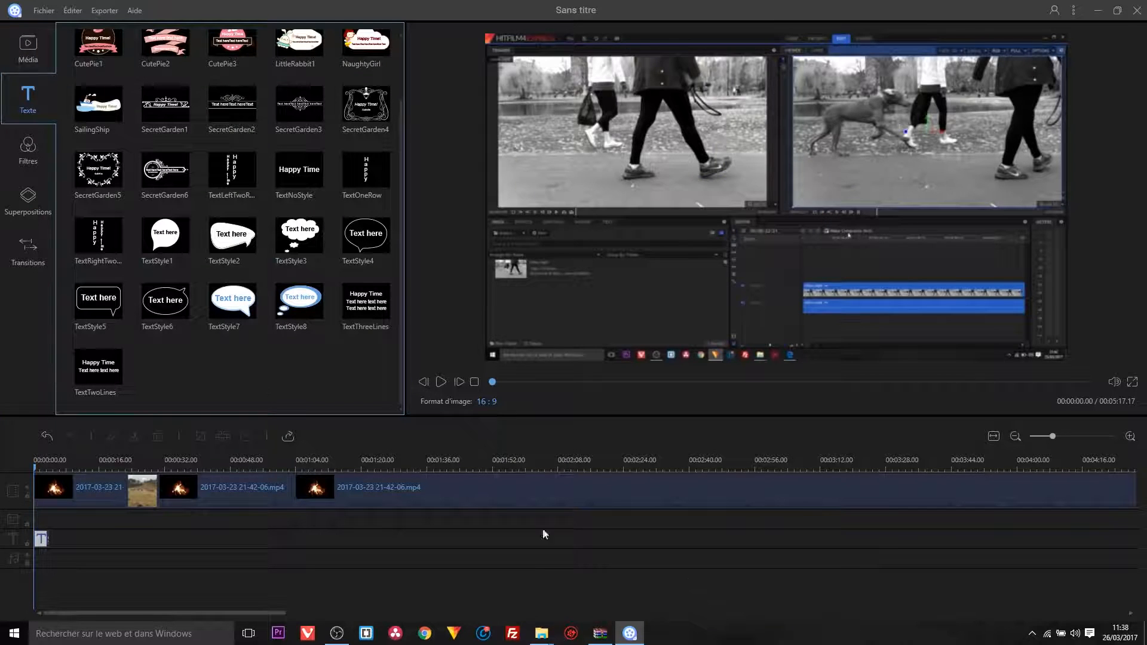
- Extend the SecretGarden3 title on the text track to about 00:01:30 and return the playhead to the start
click(38, 464)
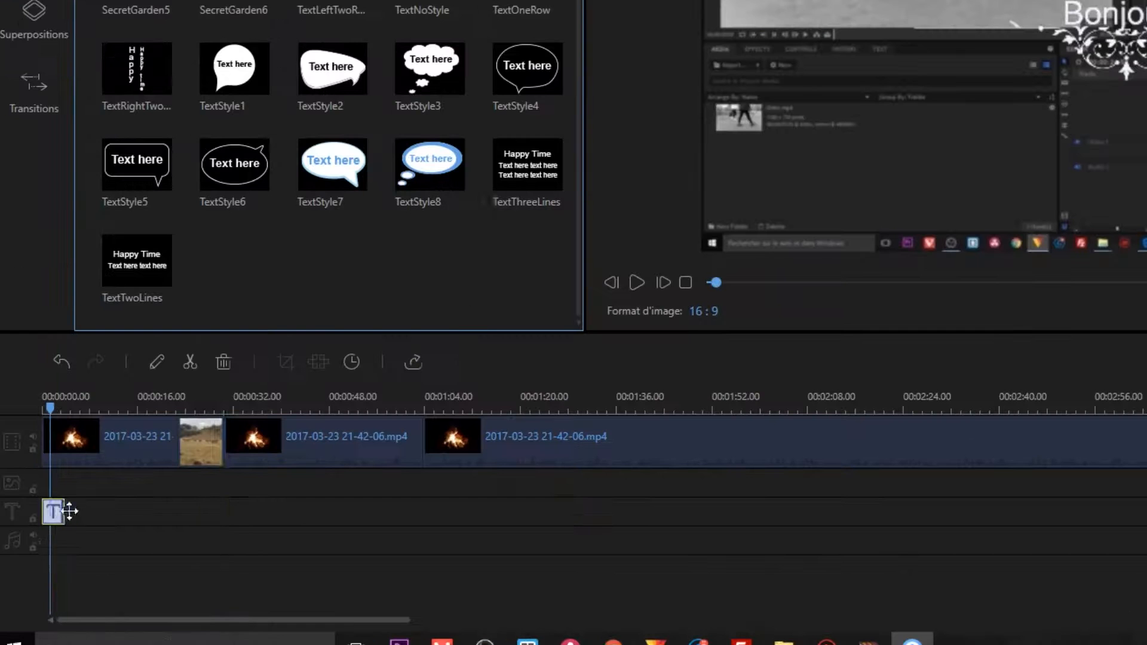
drag(48, 538, 582, 512)
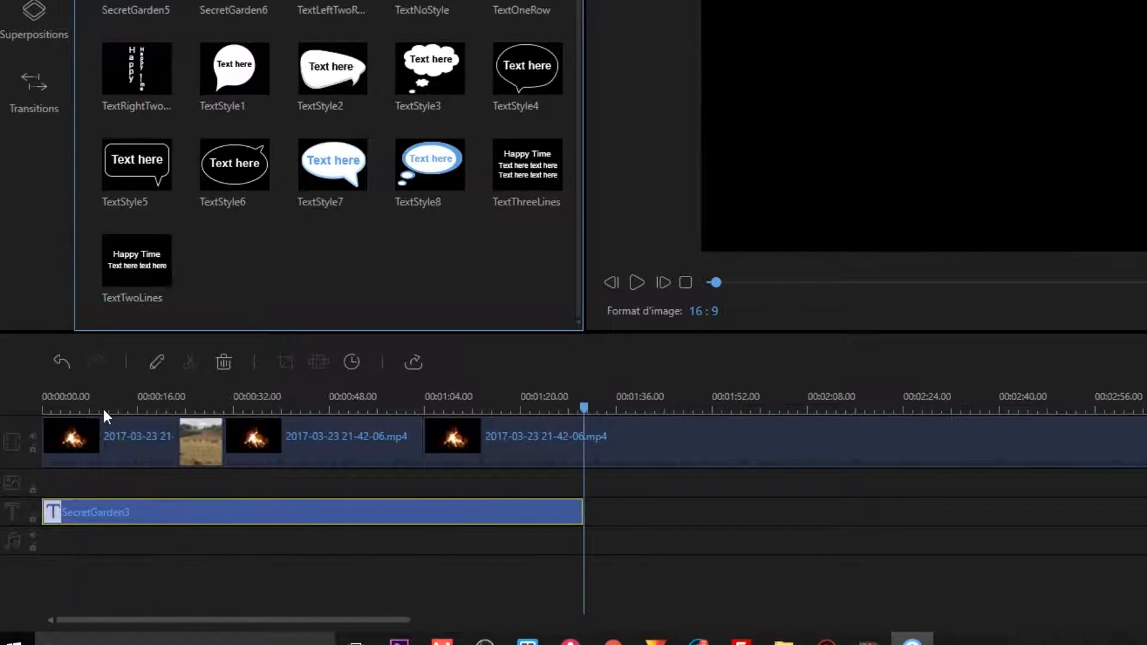
scroll(102, 406, down, 2)
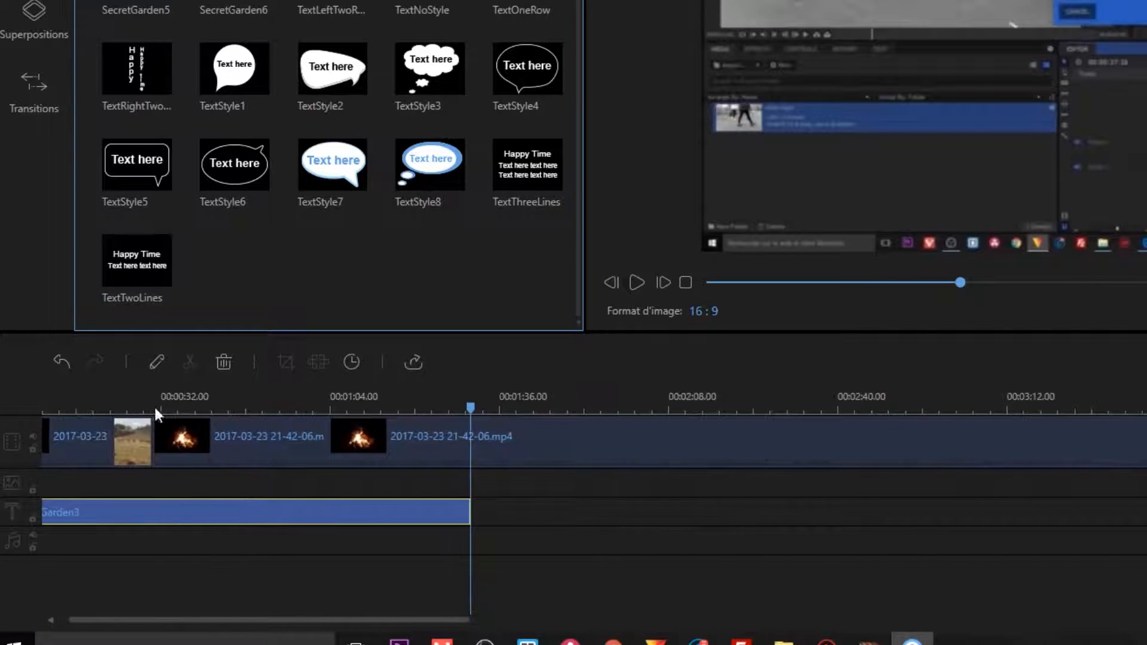
scroll(327, 400, up, 2)
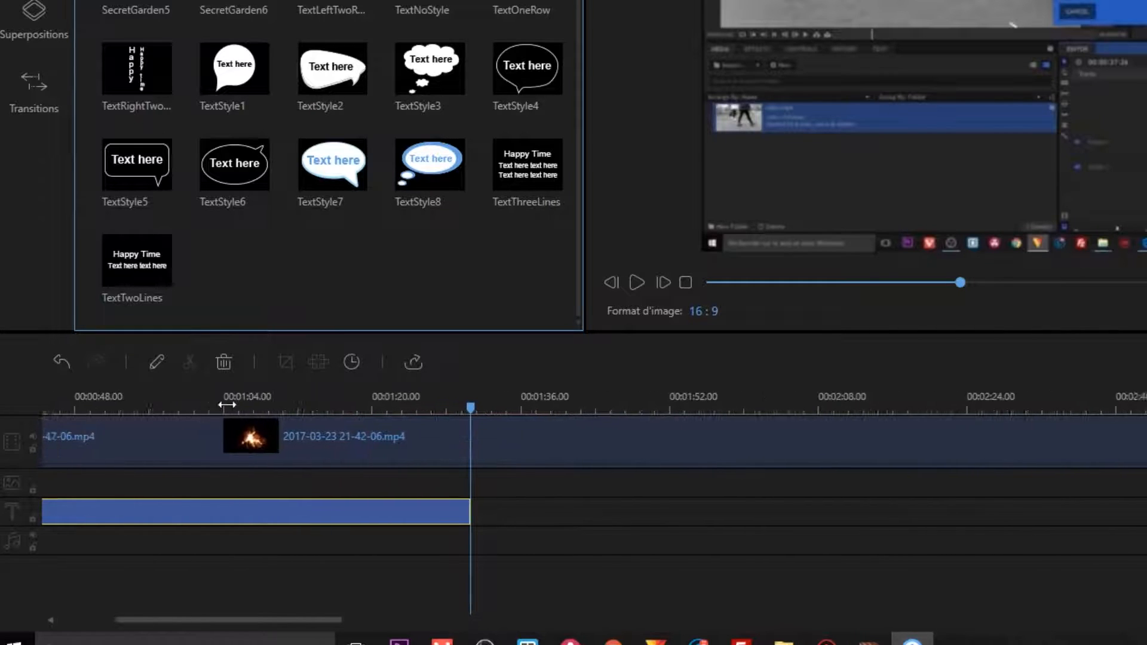
scroll(227, 404, down, 4)
drag(210, 407, 22, 410)
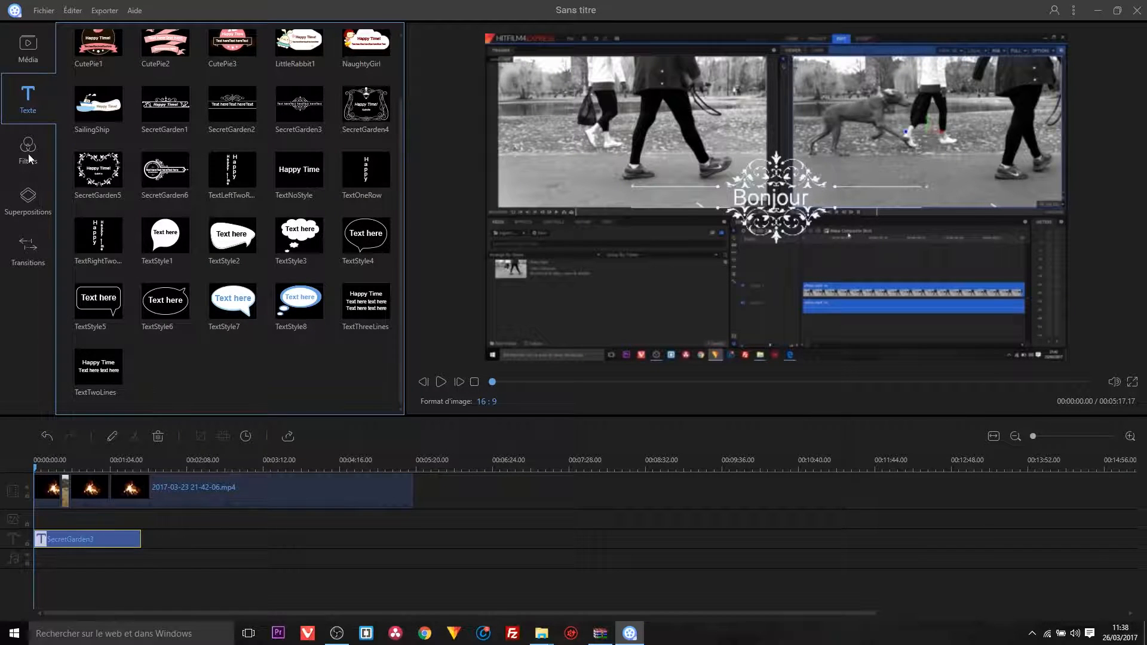
- Apply the EdgeLight filter to the Horns.mp4 clip on the timeline
click(28, 149)
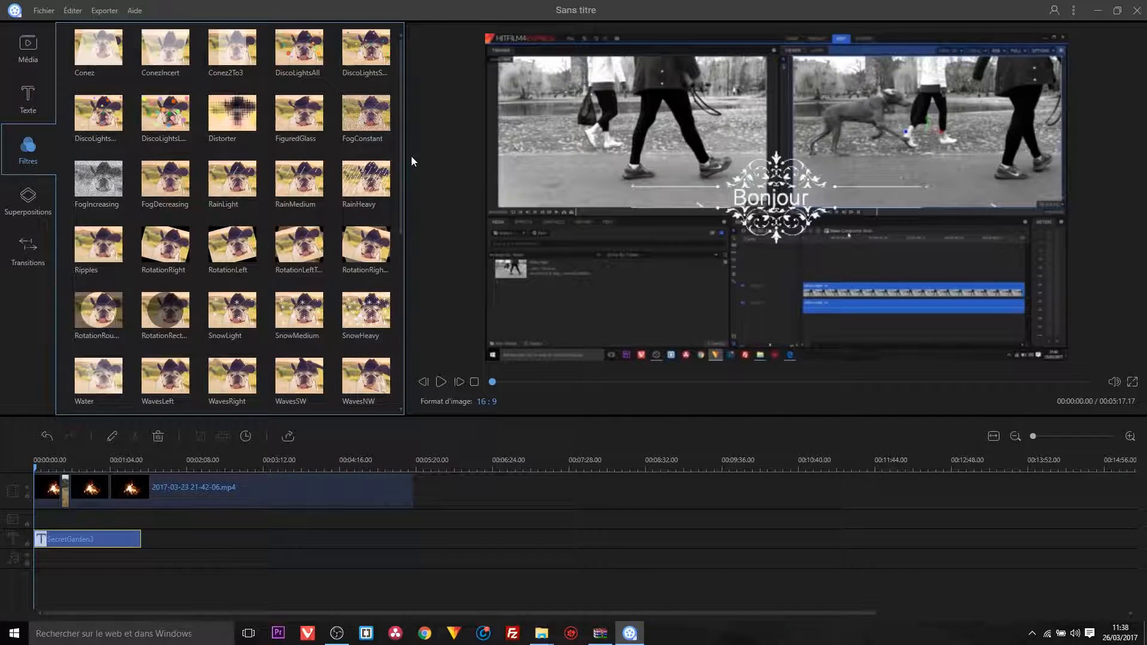
drag(400, 191, 399, 301)
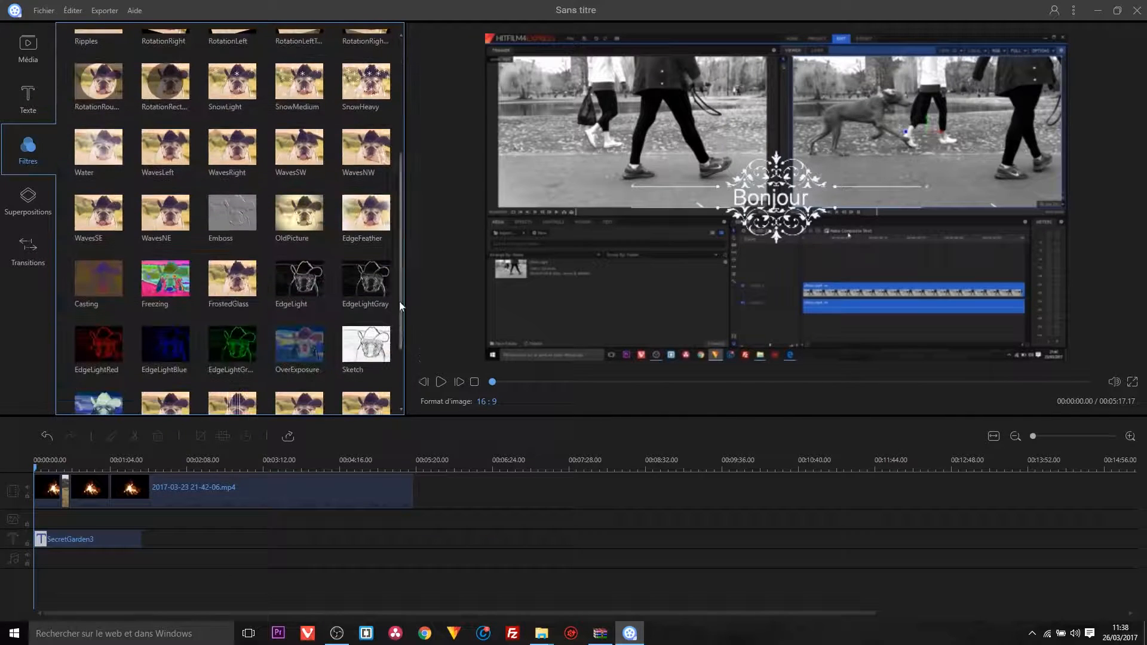
click(216, 495)
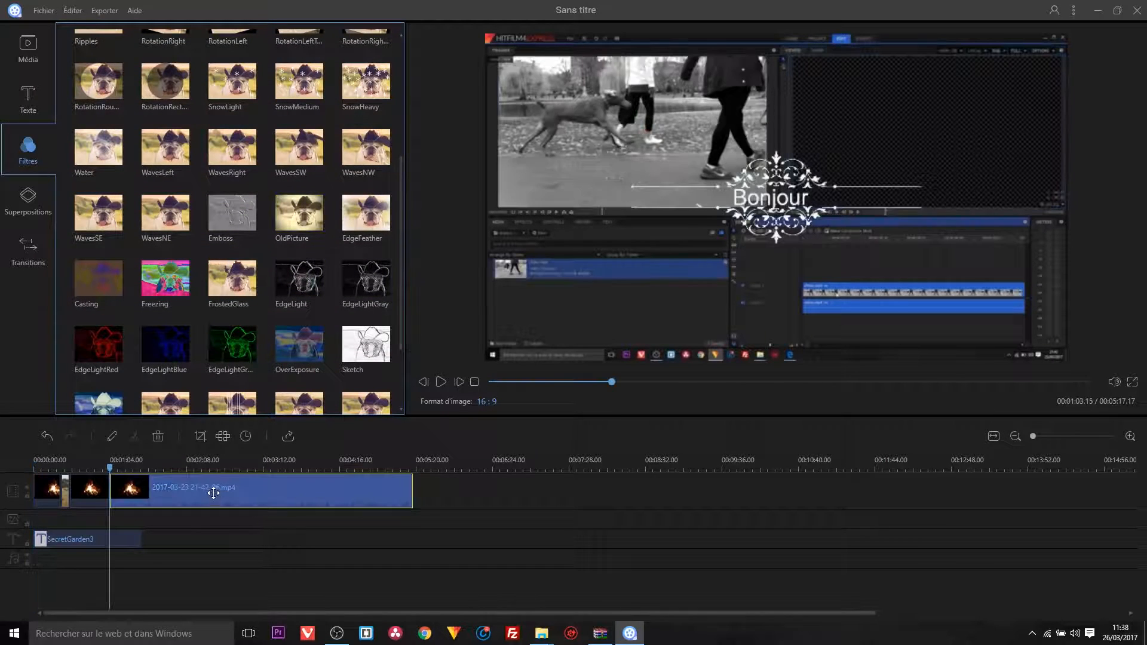
click(65, 485)
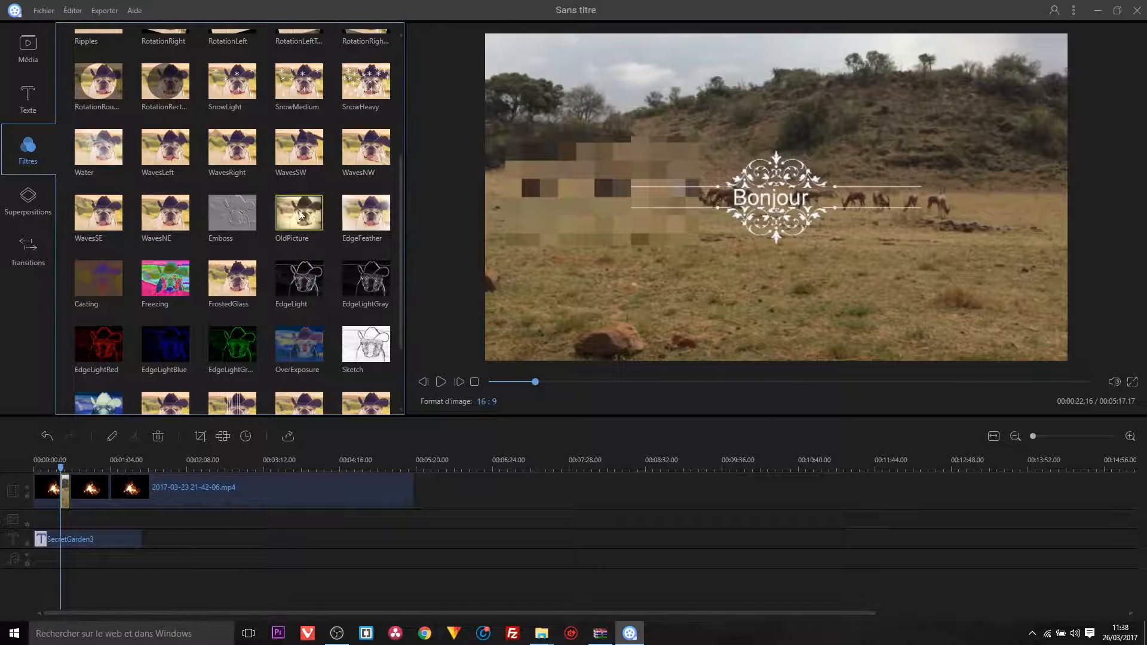
drag(57, 504, 62, 486)
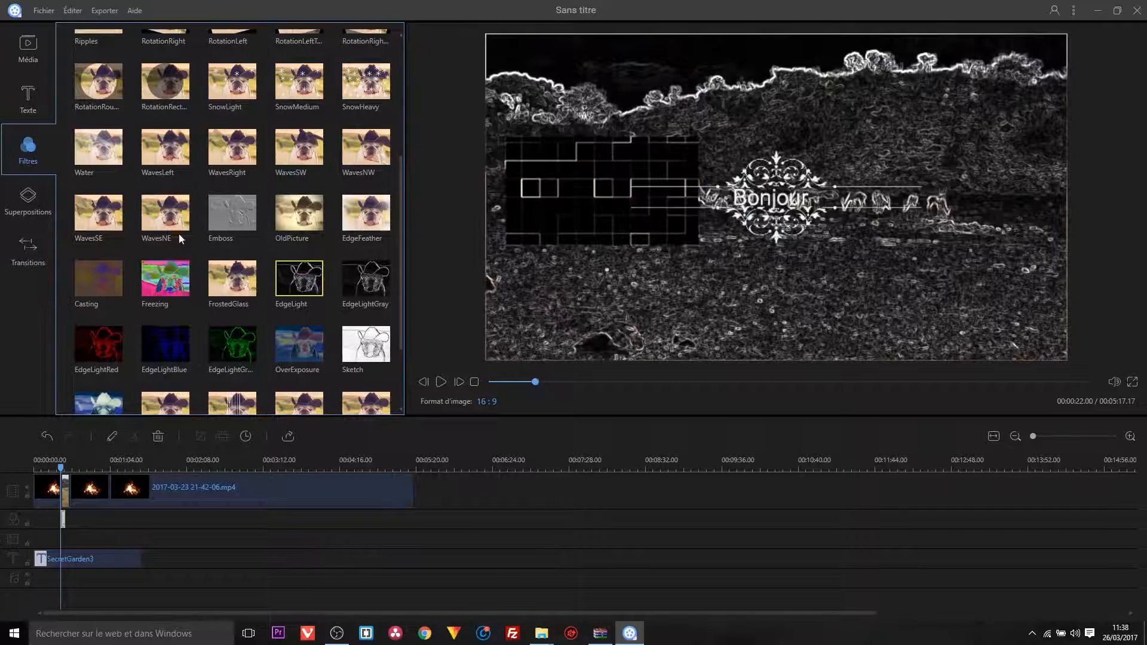
- Try the EdgeLightBlue filter at about 00:01:30 on the timeline, and remove it again
drag(165, 344, 146, 497)
click(144, 460)
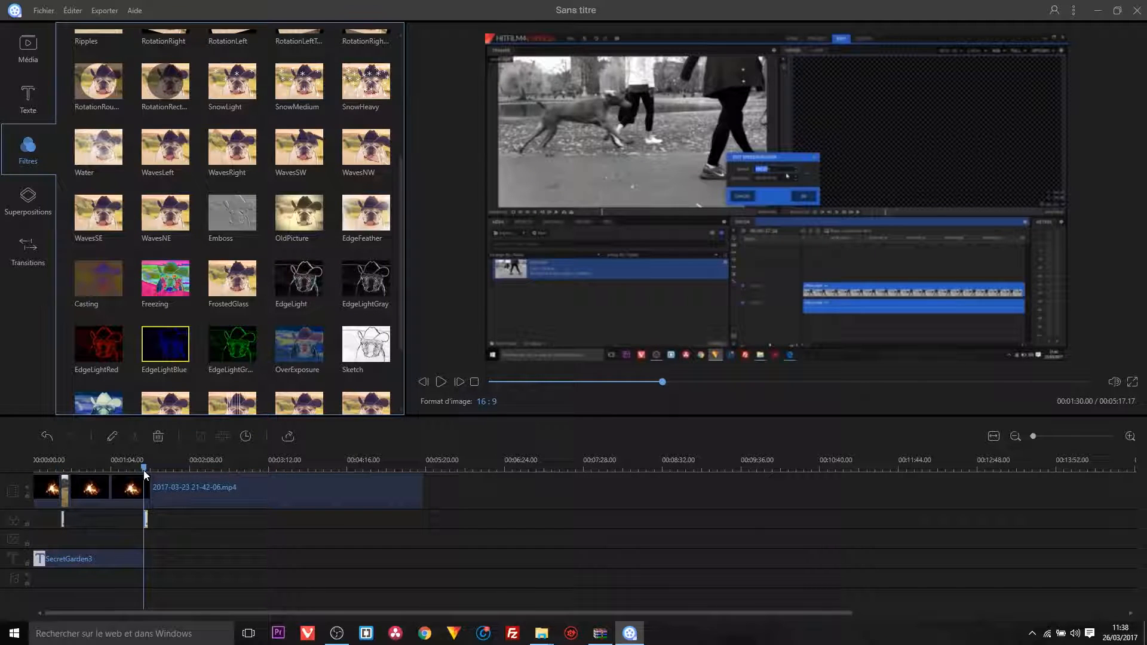
drag(145, 470, 143, 472)
click(148, 524)
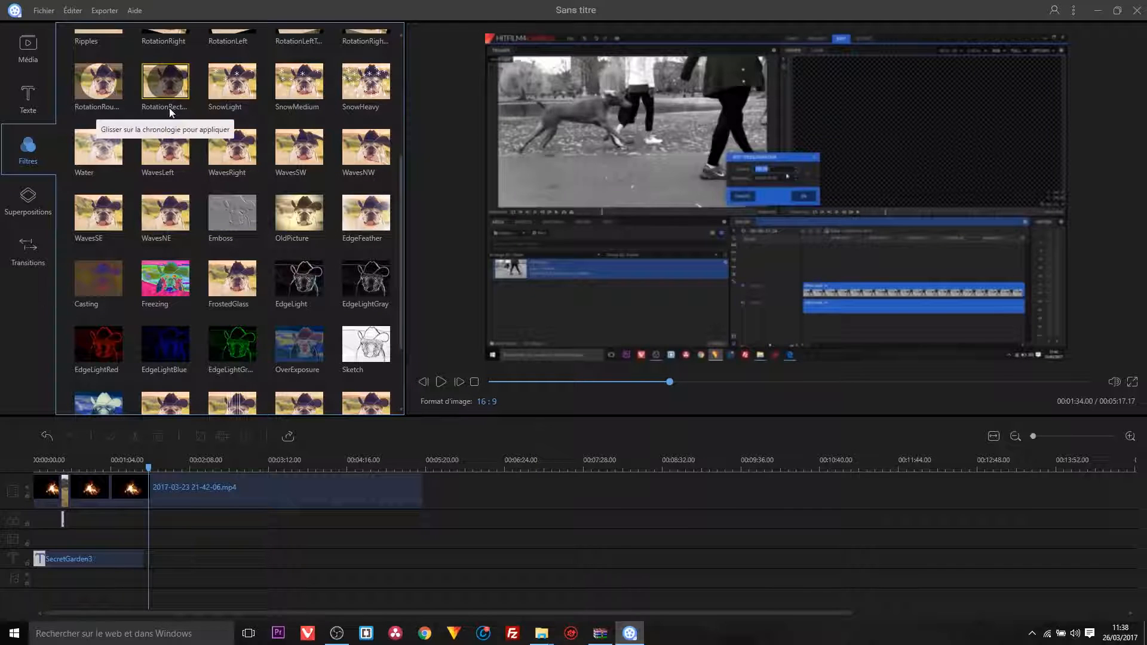
- Add the SnowLight filter from about 00:01:30 to 00:04:00 on the filter track and play a short preview of it
drag(218, 357, 327, 519)
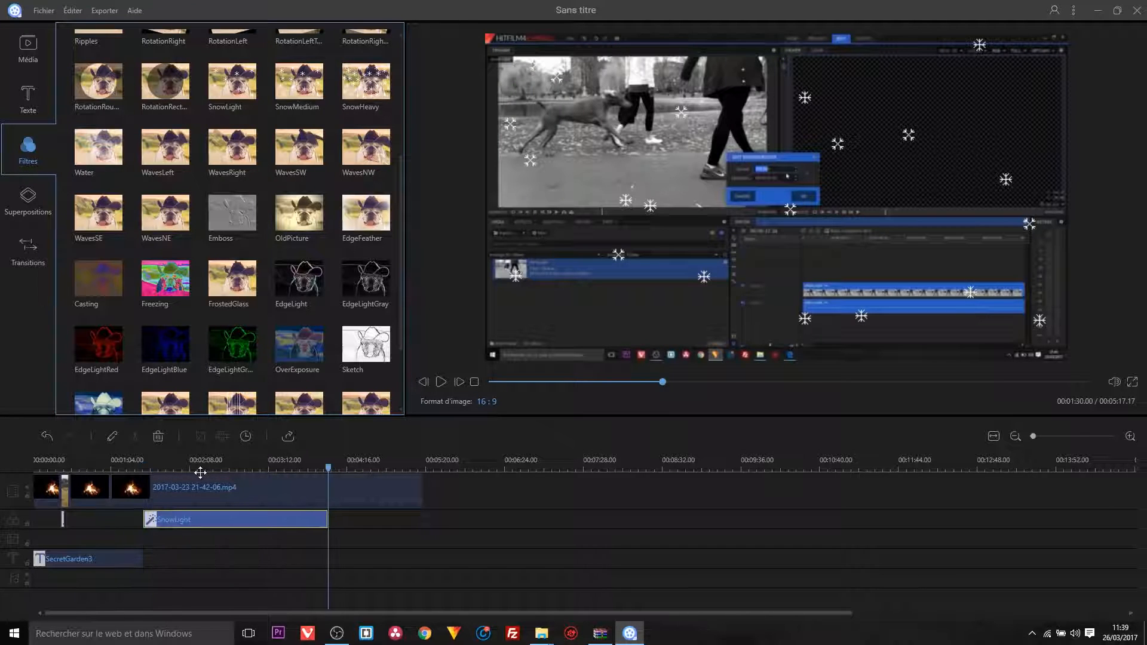
click(195, 468)
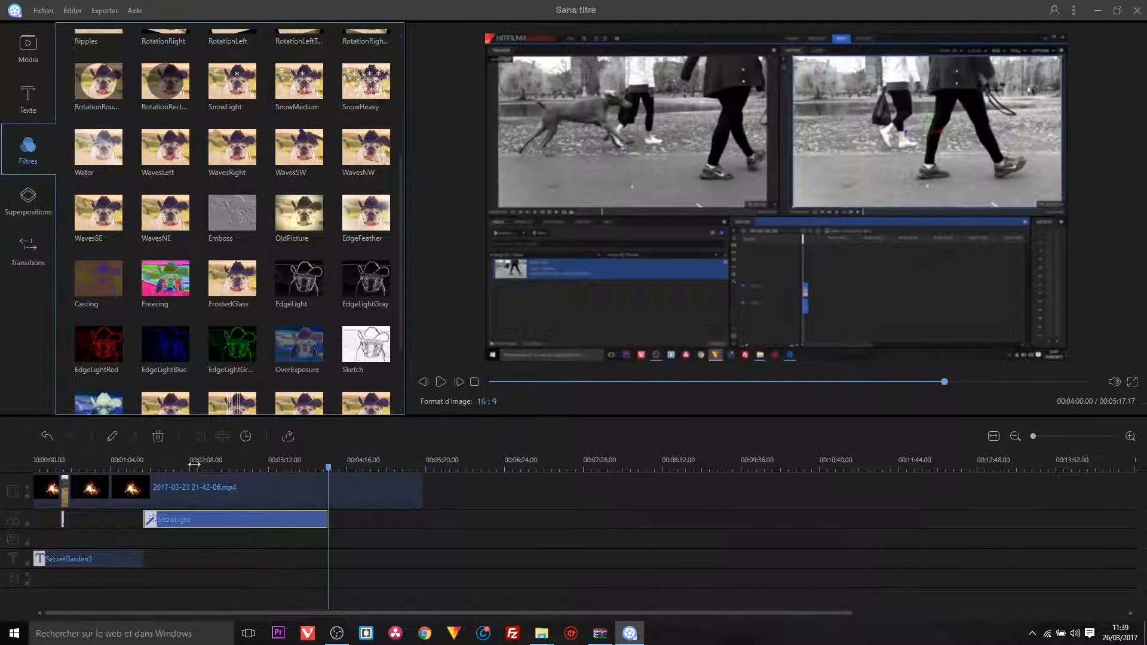
click(146, 464)
drag(146, 463, 124, 477)
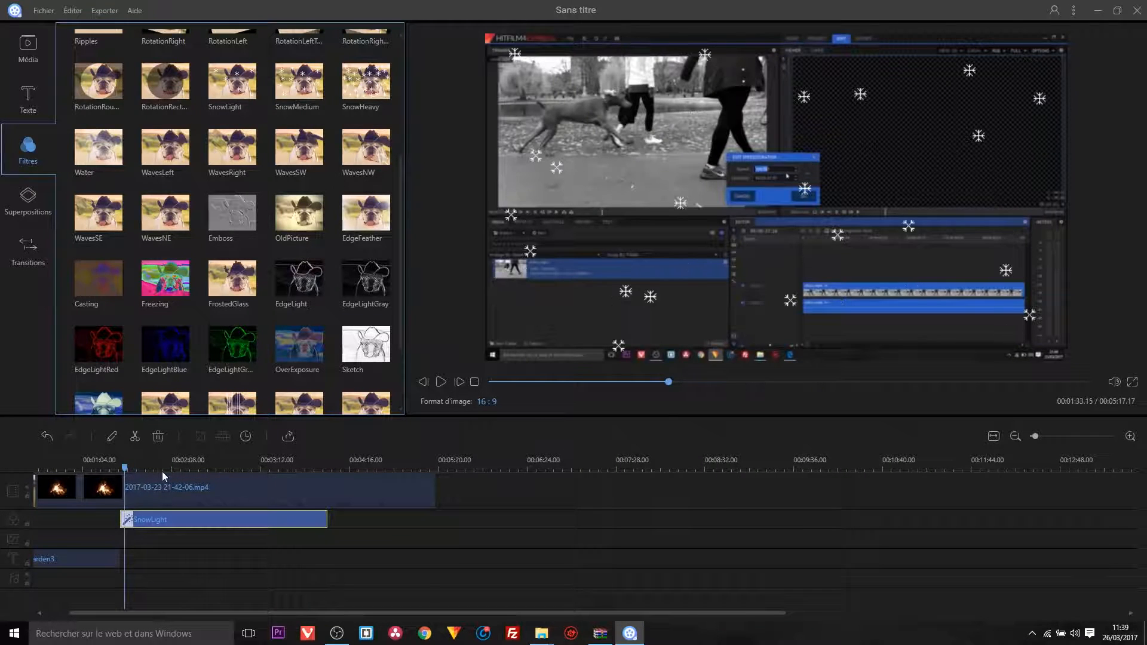
click(442, 385)
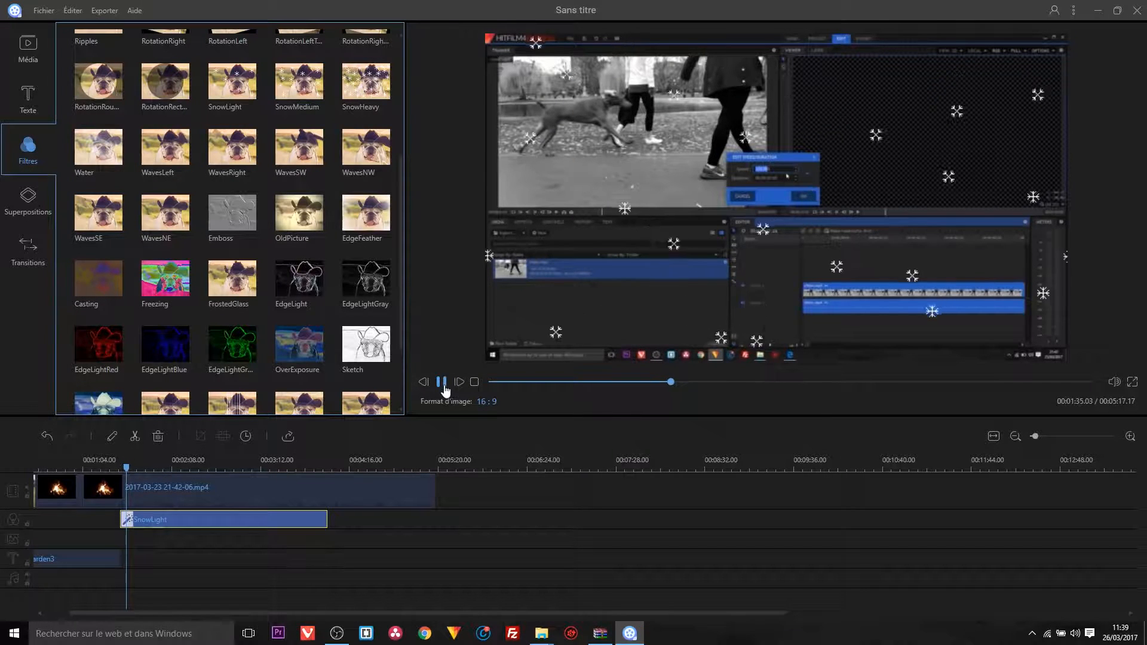
click(443, 385)
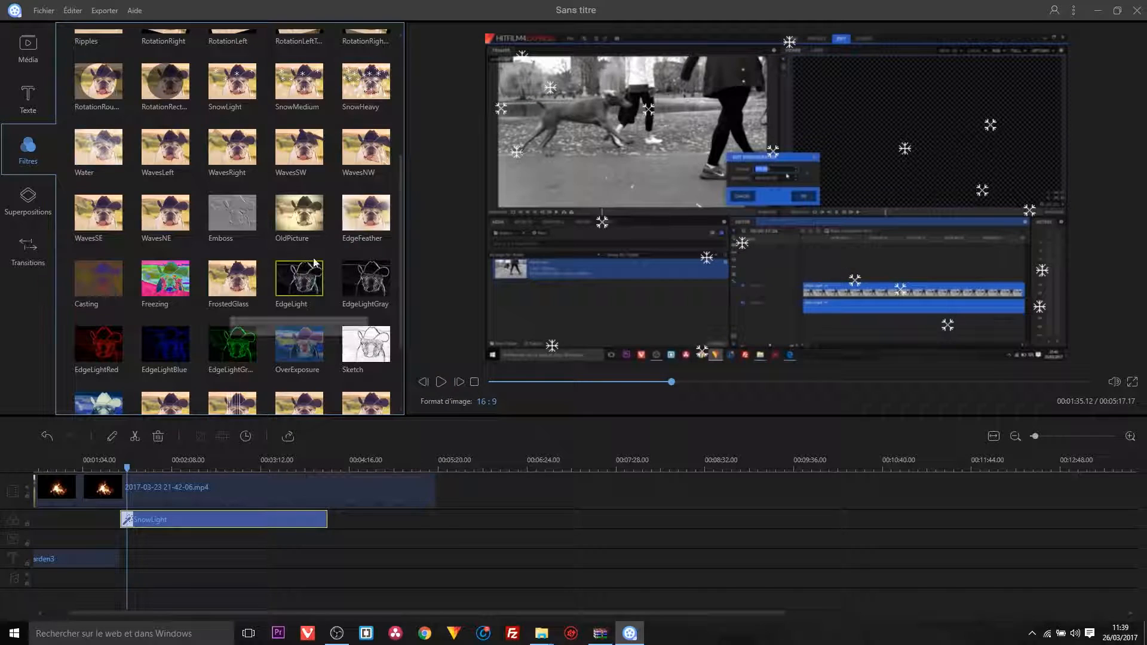
- Add Overlay26 to the overlay track below the start of the SnowLight filter and extend it to about 00:03:57
click(399, 209)
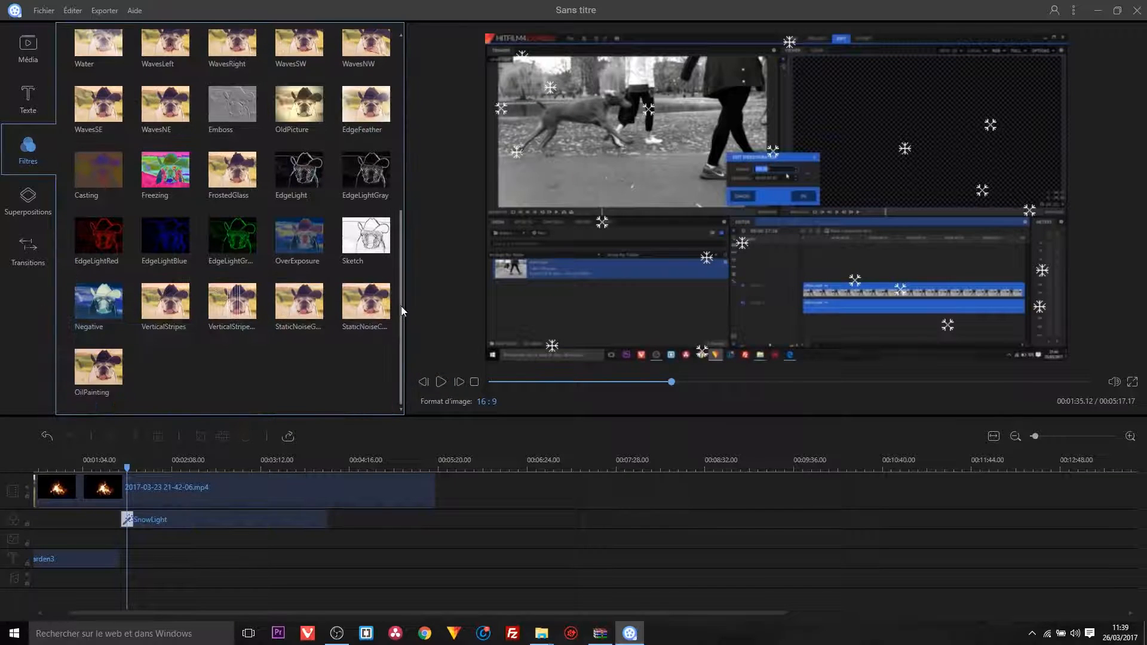
click(30, 210)
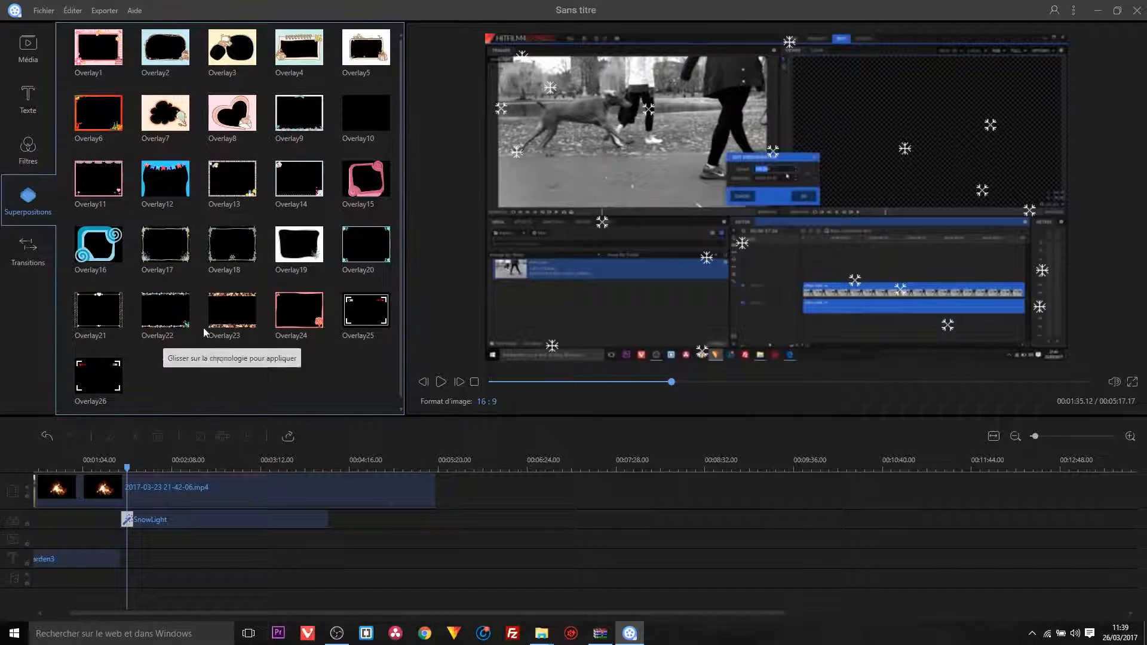
drag(96, 371, 74, 558)
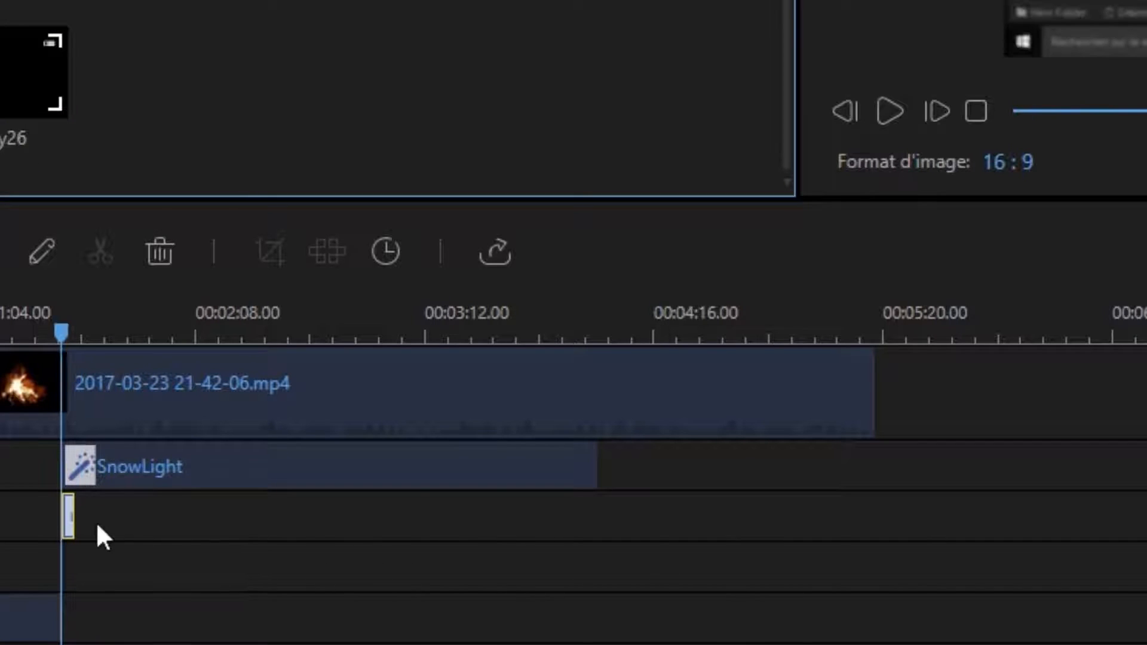
drag(71, 515, 585, 514)
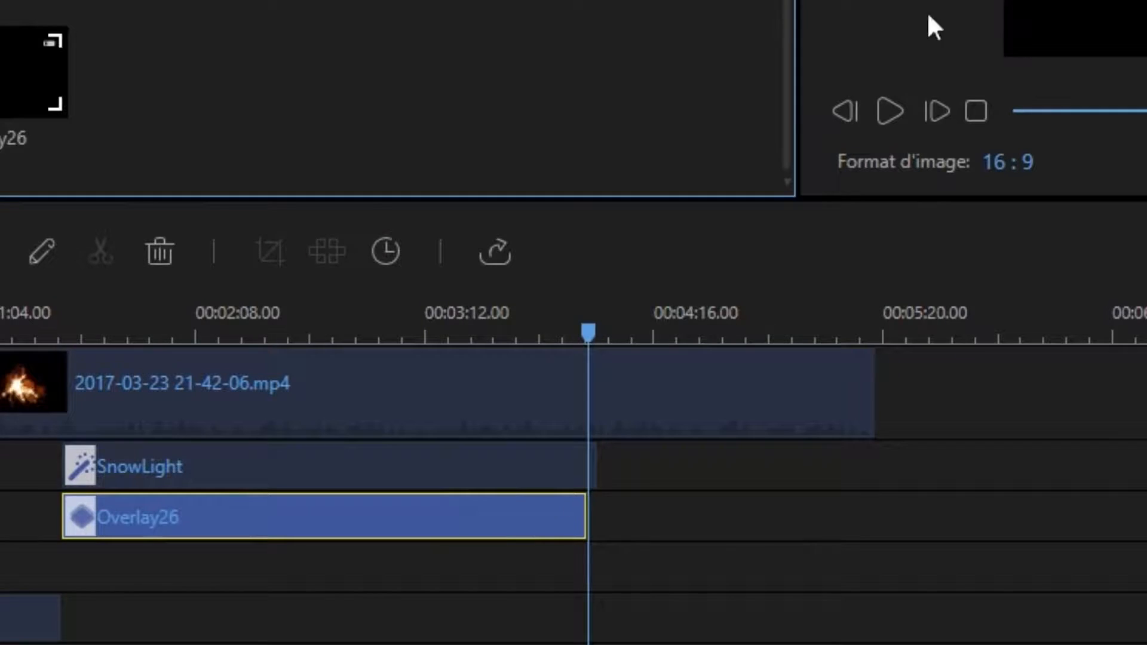
- Move Overlay26 so it ends with the last video clip, and preview the overlay at about 00:02:50
drag(266, 526, 325, 538)
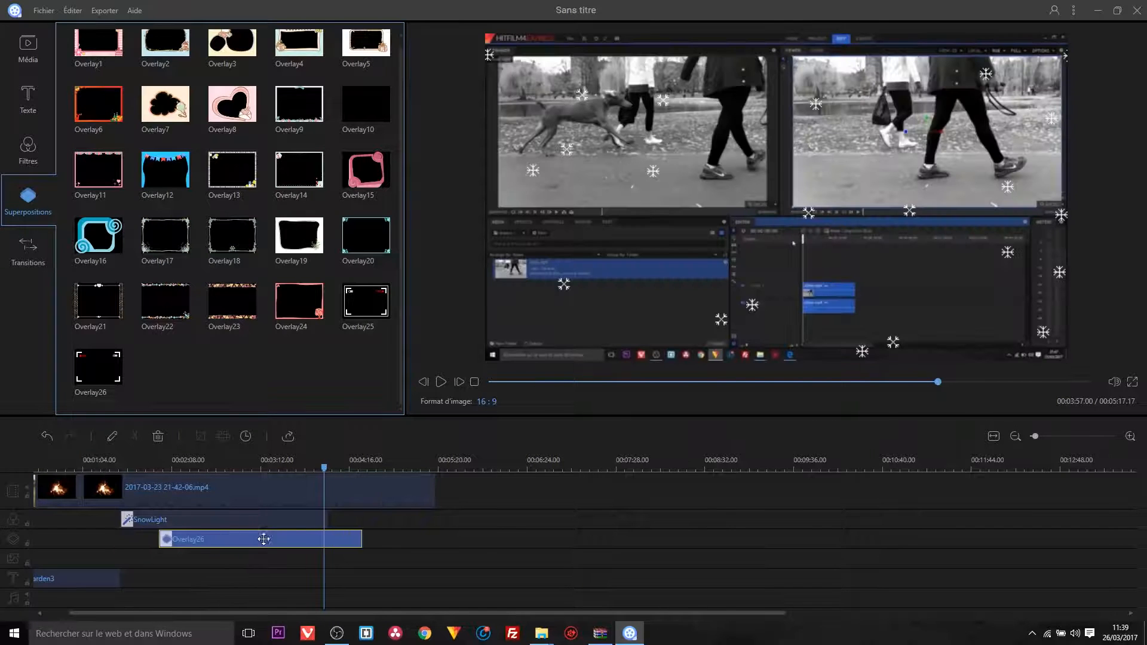
click(334, 464)
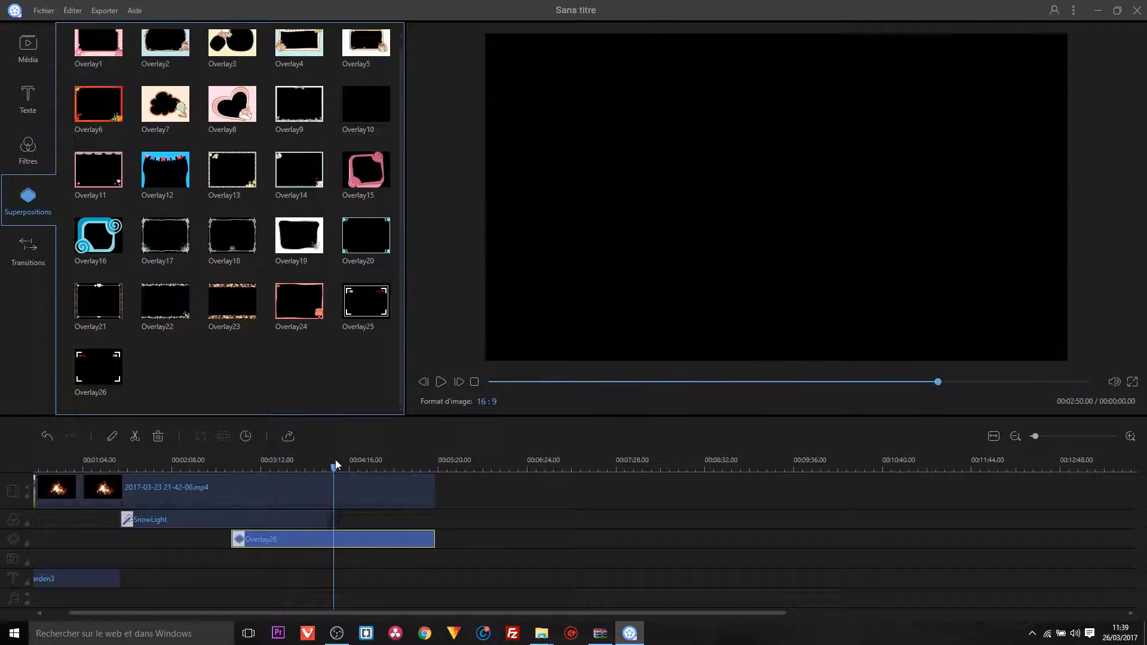
drag(335, 461, 352, 461)
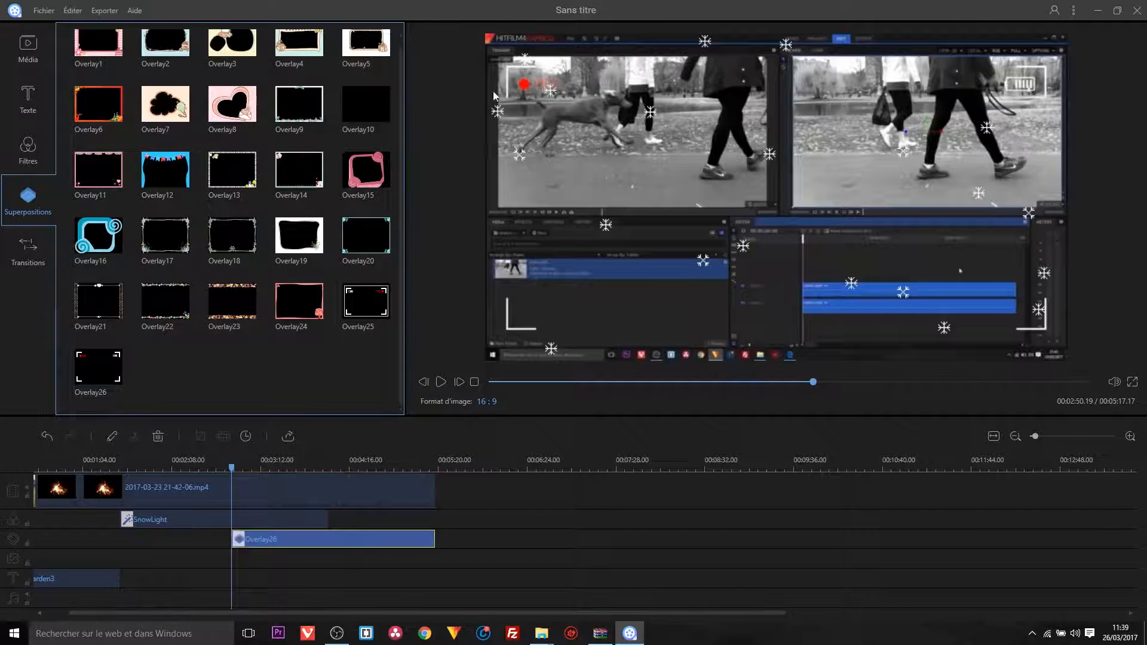
- Try the FunnelRight and Marbles transitions at the cuts between the clips on the video track
click(34, 250)
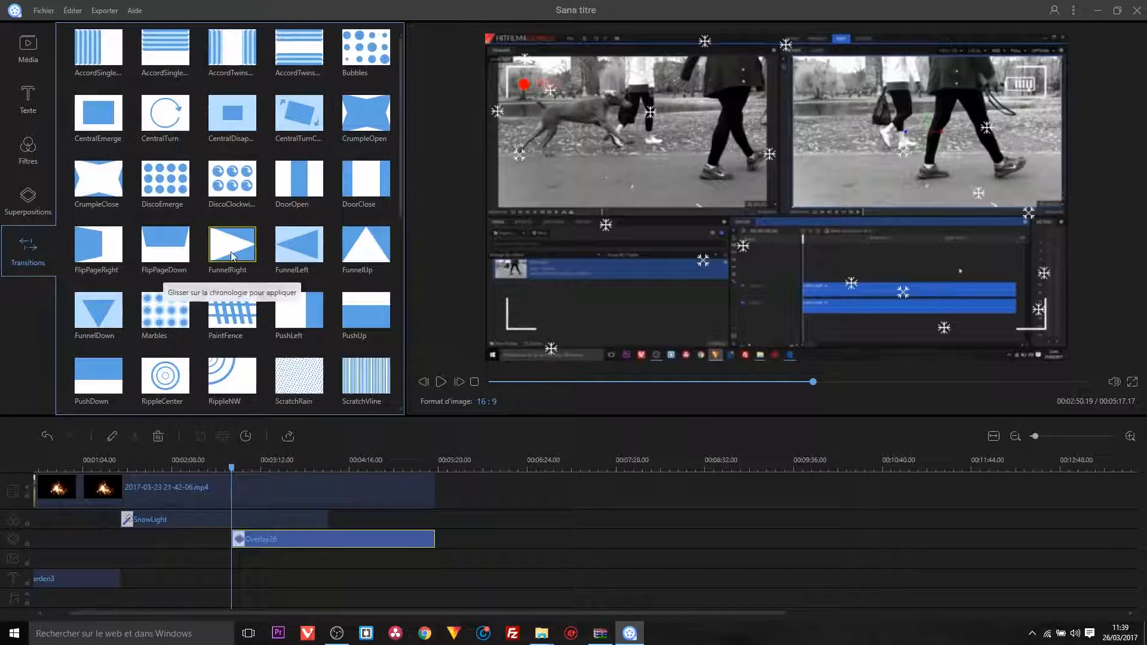
drag(232, 257, 70, 476)
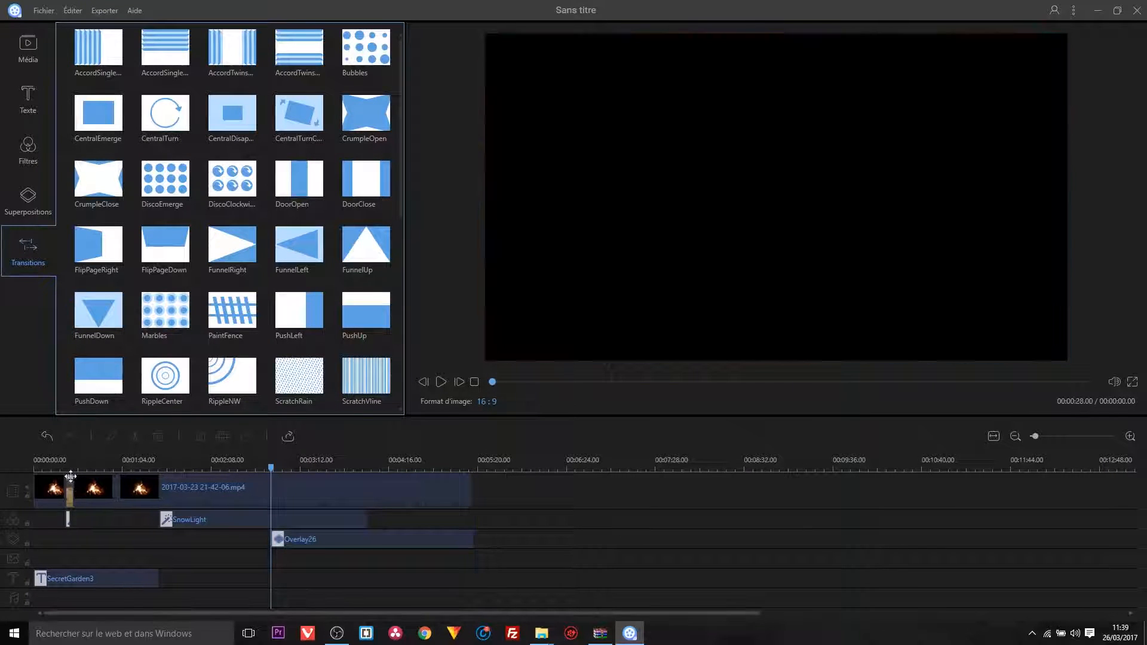
drag(141, 329, 119, 494)
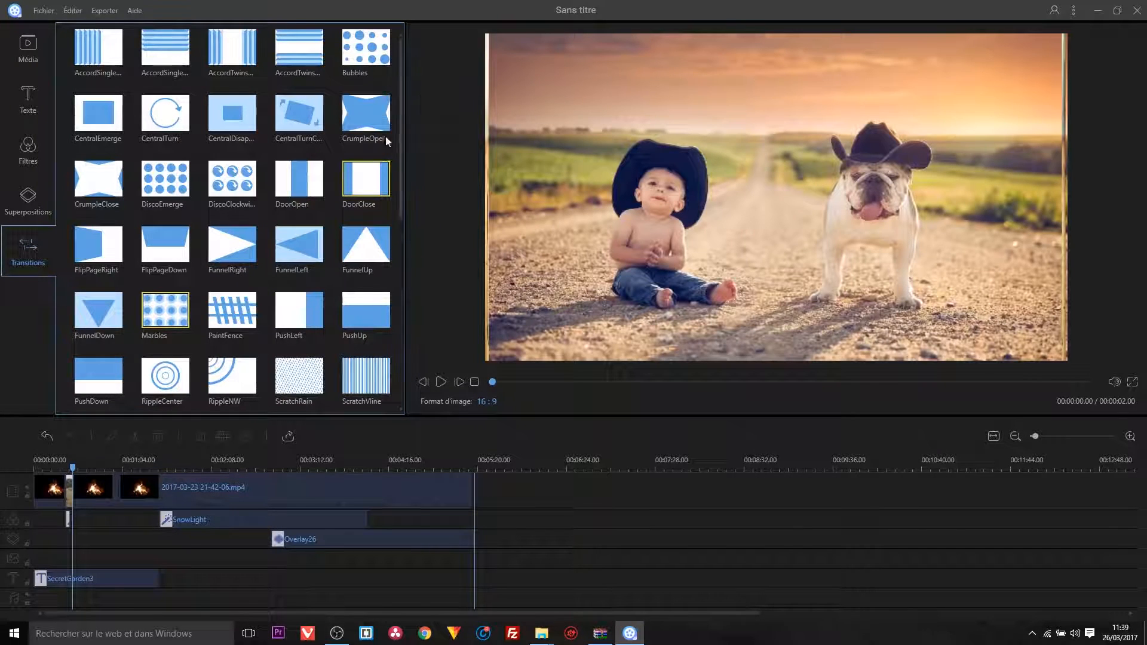
- Play a preview of the CrumpleOpen transition
click(377, 113)
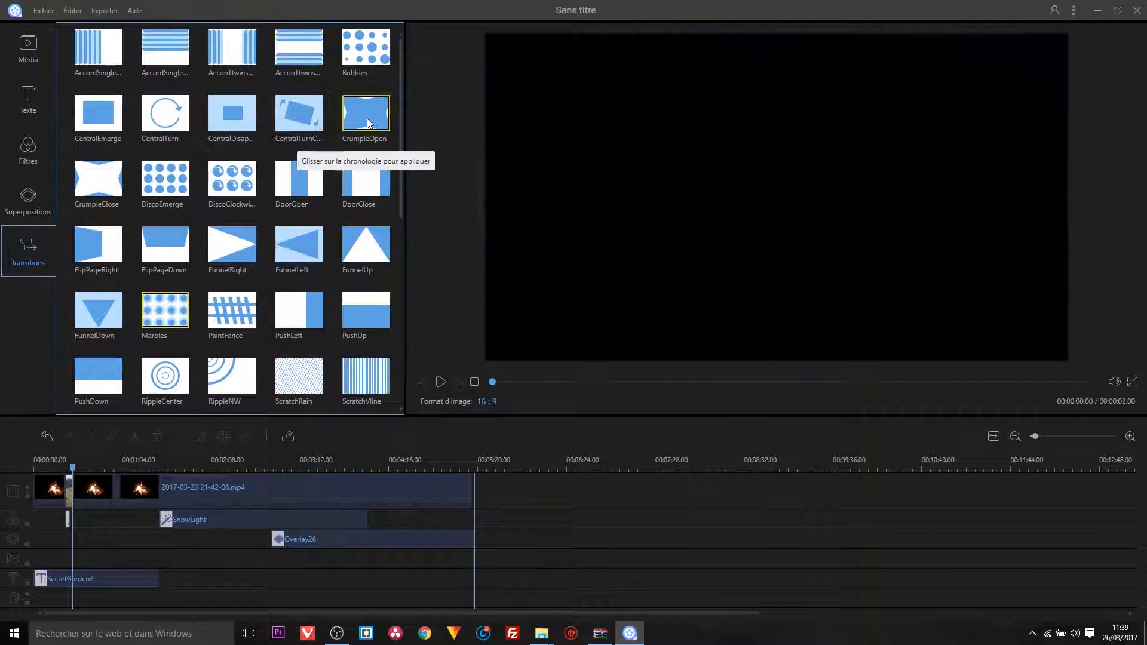
click(442, 384)
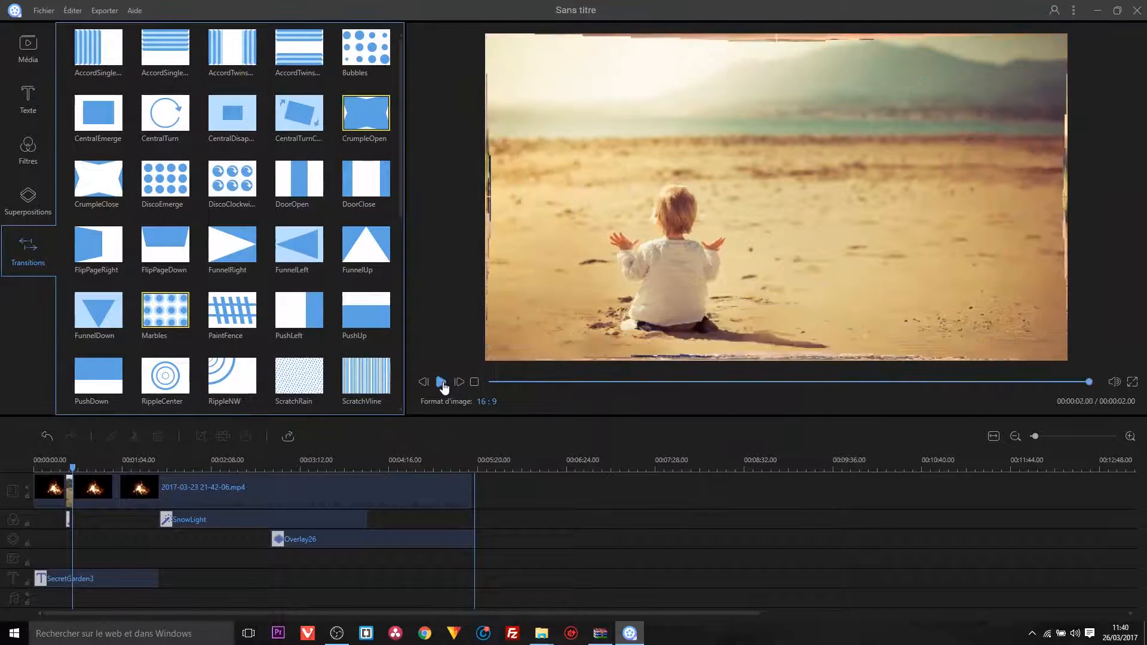
click(442, 383)
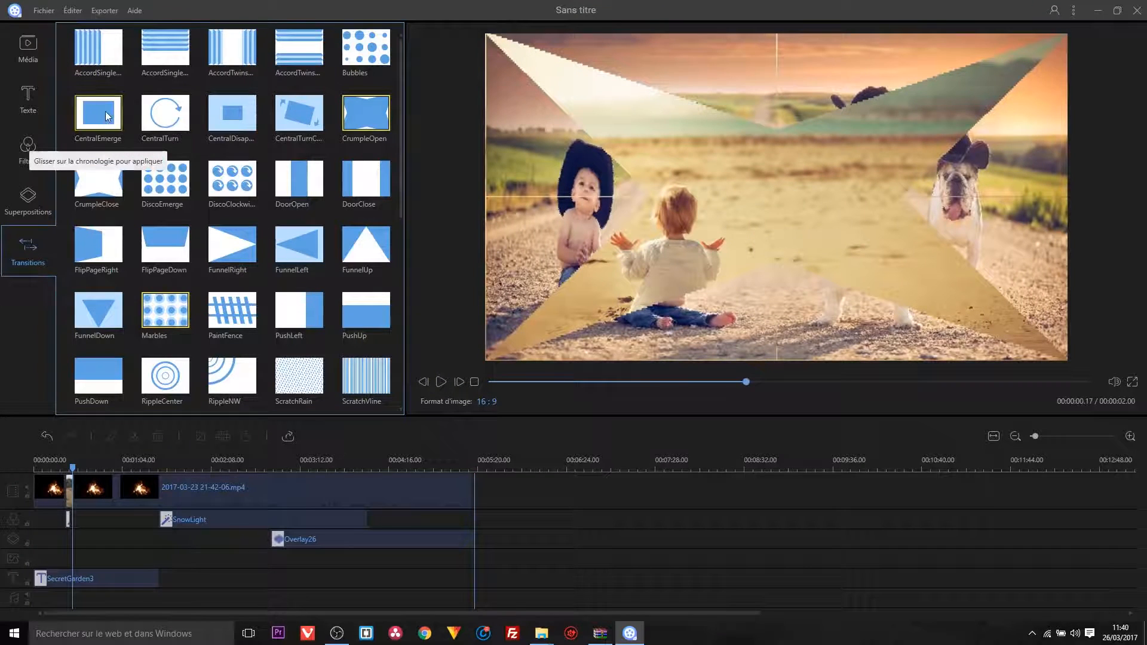